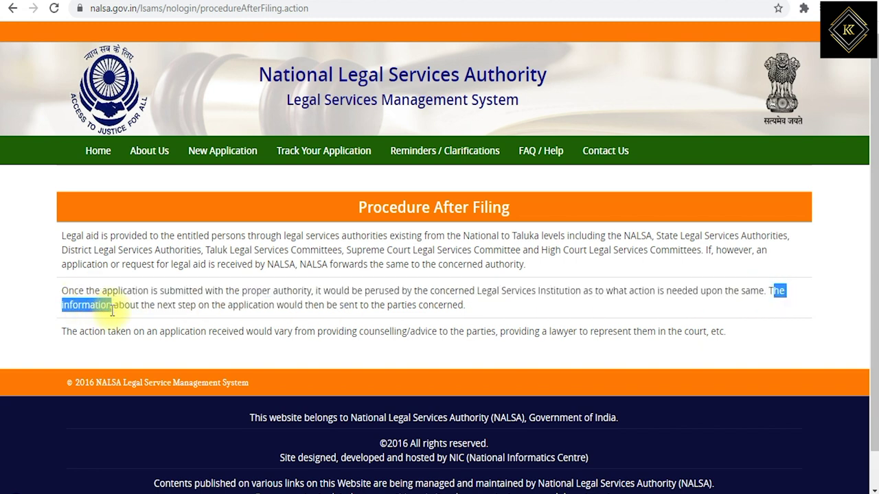
Read the remaining Procedure After Filing text on how parties are informed and what action is taken
drag(242, 317, 452, 315)
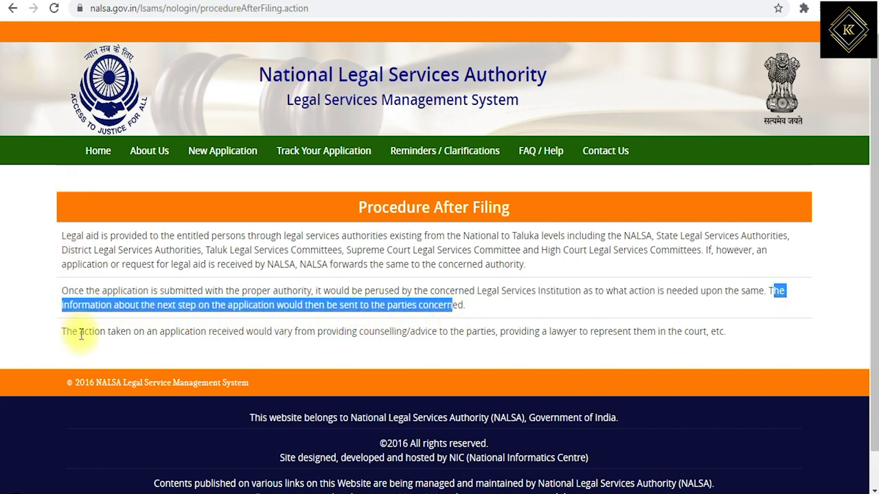
drag(77, 333, 750, 341)
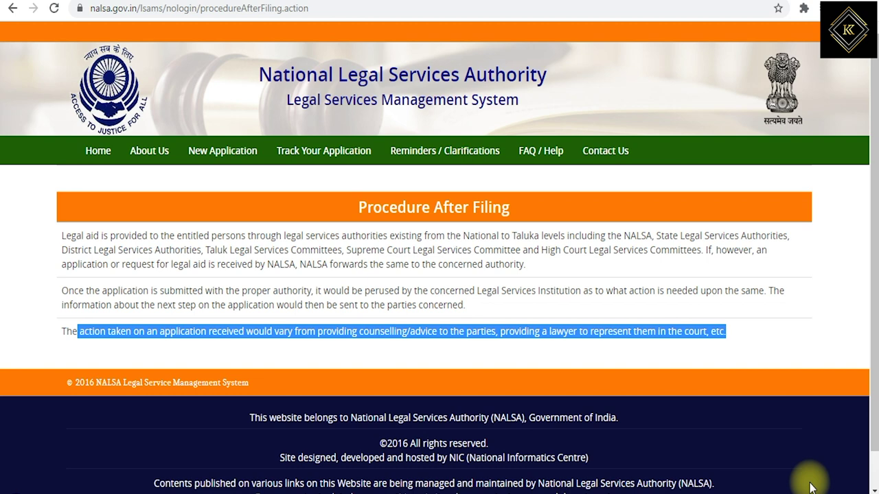
Return to the home page and open the New Application form for legal aid or grievance
key(alt+Left)
scroll(869, 317, down, 1)
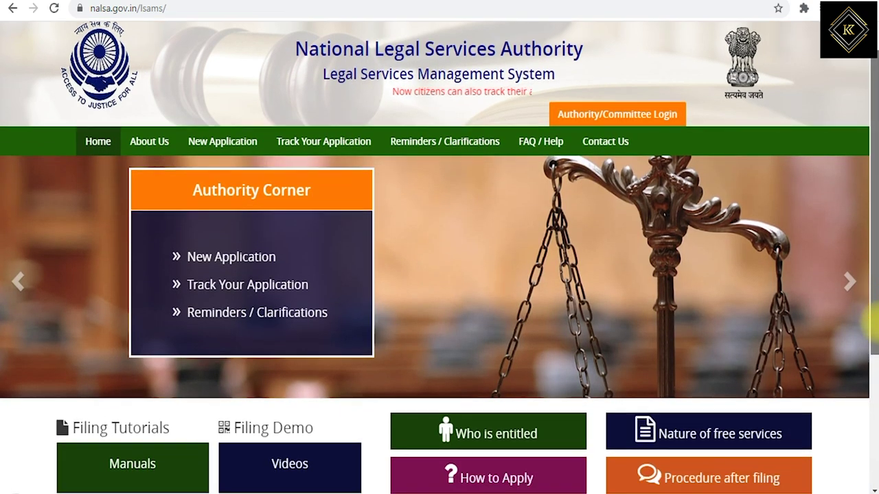
drag(868, 318, 871, 369)
click(98, 53)
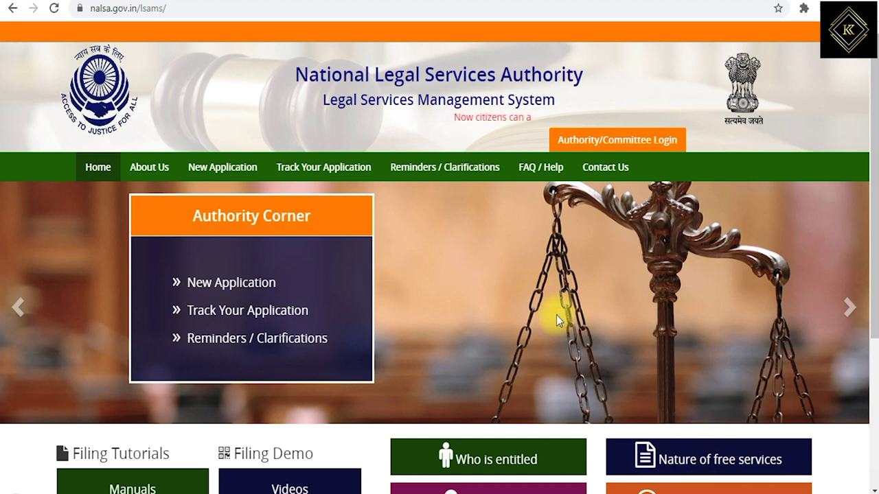
click(231, 171)
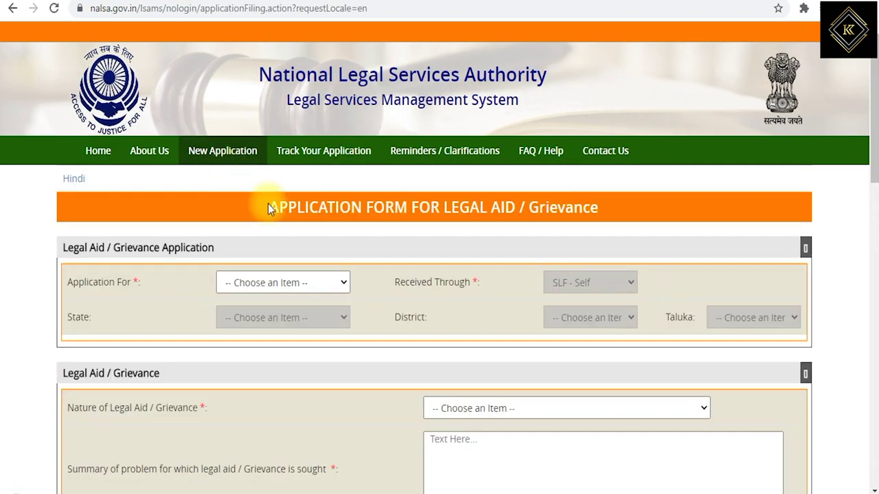
Set Application For to TLSC - Taluka Legal Service Committee in the Legal Aid / Grievance Application section
drag(297, 207, 598, 207)
scroll(94, 127, down, 2)
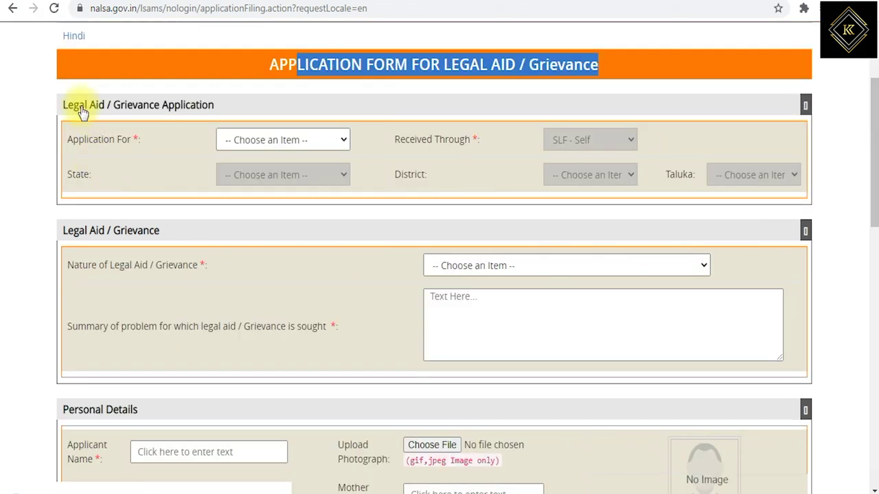
click(172, 111)
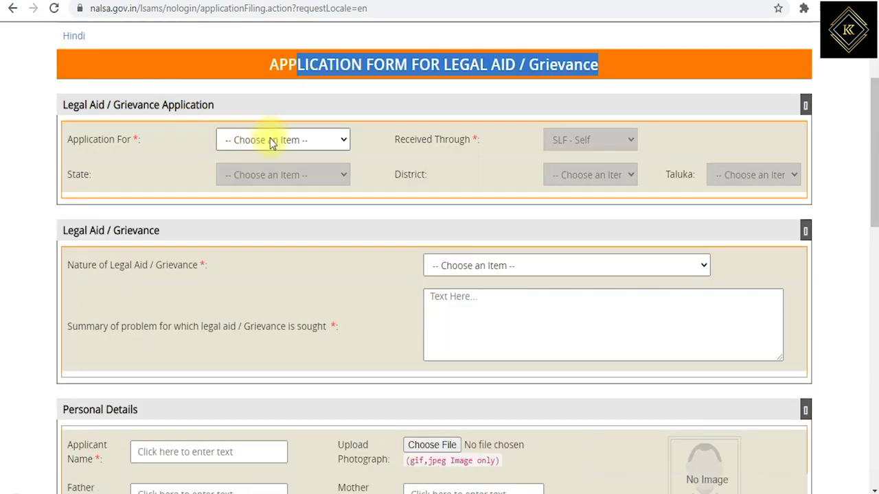
click(270, 139)
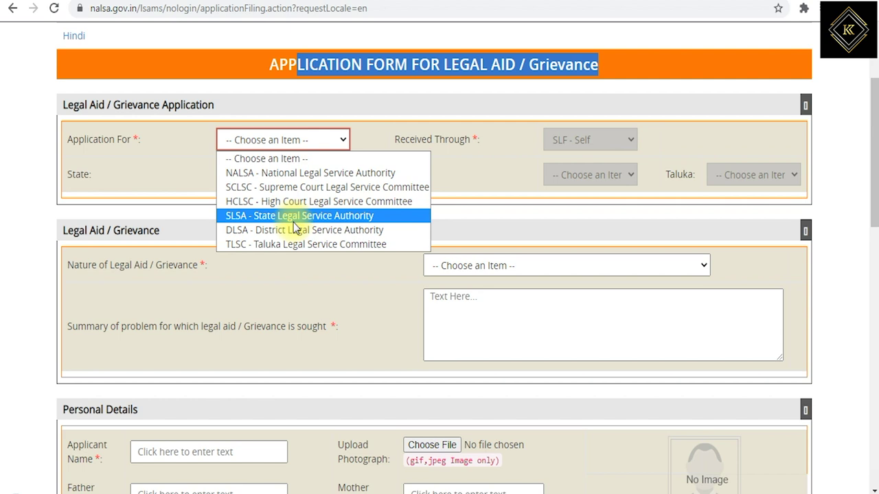
click(320, 246)
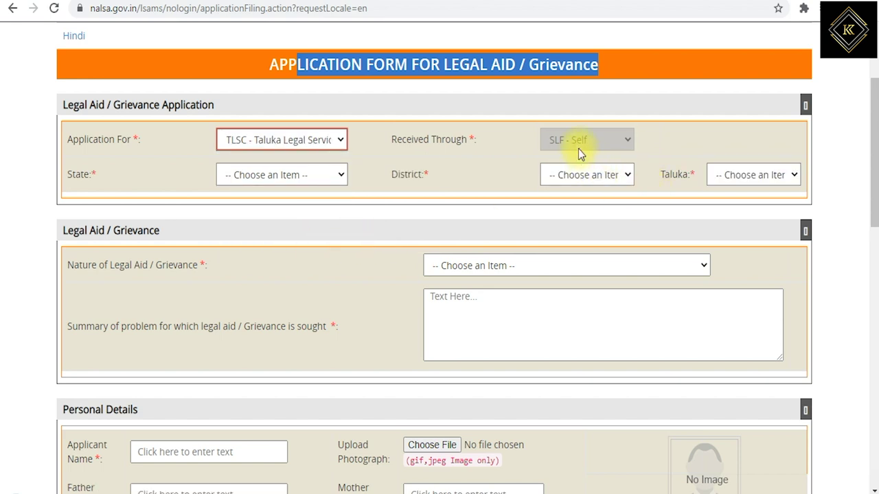
Set the application's state to TAMIL NADU, district to SALEM and taluka to METTUR
drag(410, 140, 511, 144)
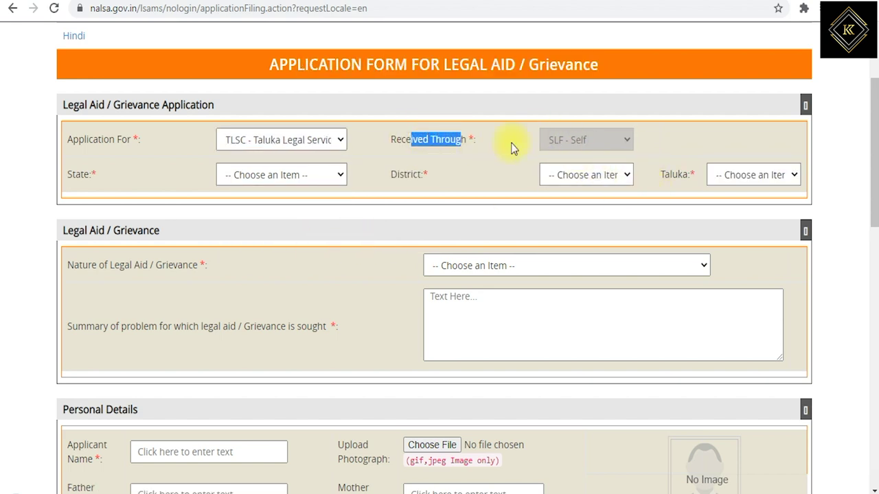
click(247, 174)
scroll(265, 310, down, 6)
click(251, 394)
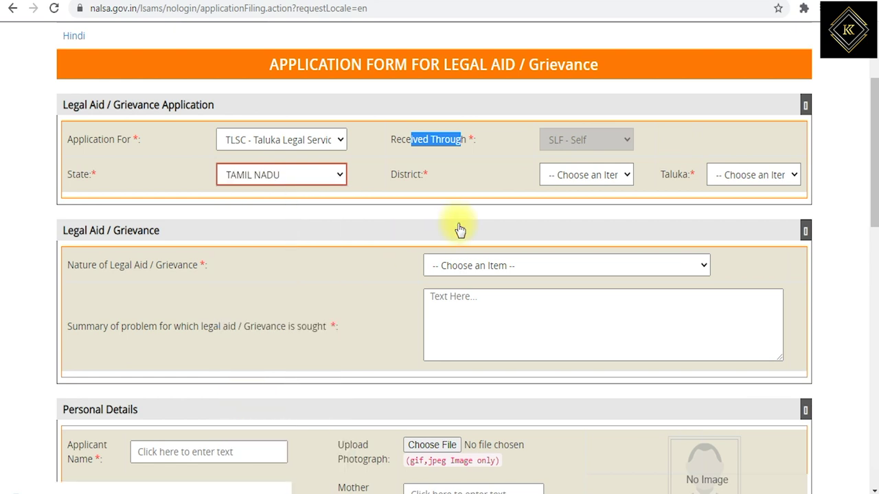
click(570, 176)
scroll(591, 385, down, 3)
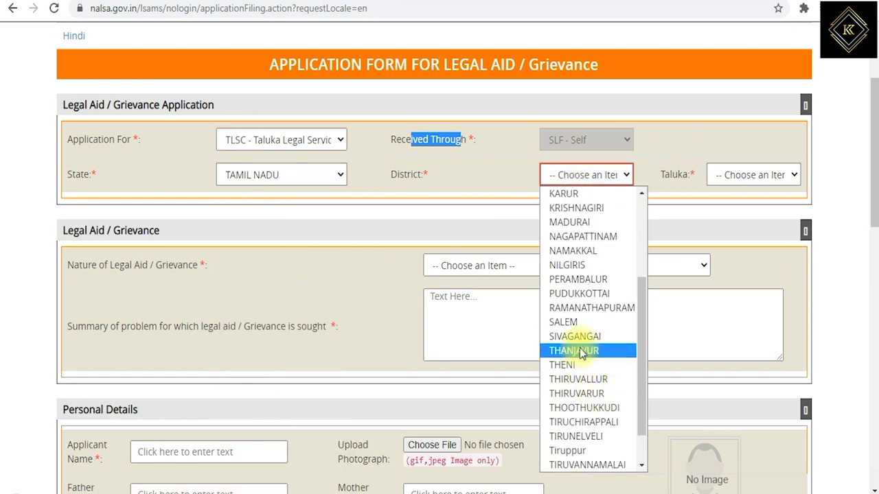
click(576, 322)
click(736, 176)
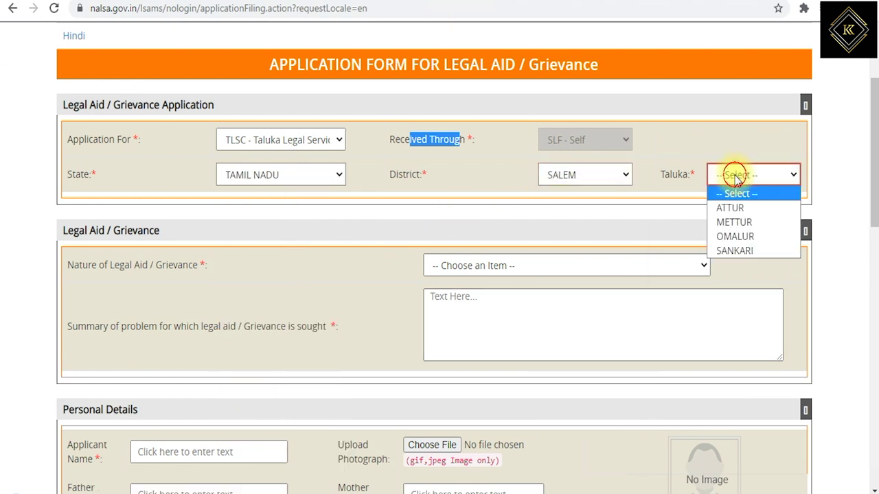
click(735, 221)
Set the nature of legal aid / grievance to Retirement dues and check the problem summary requirement
scroll(553, 202, down, 1)
click(536, 194)
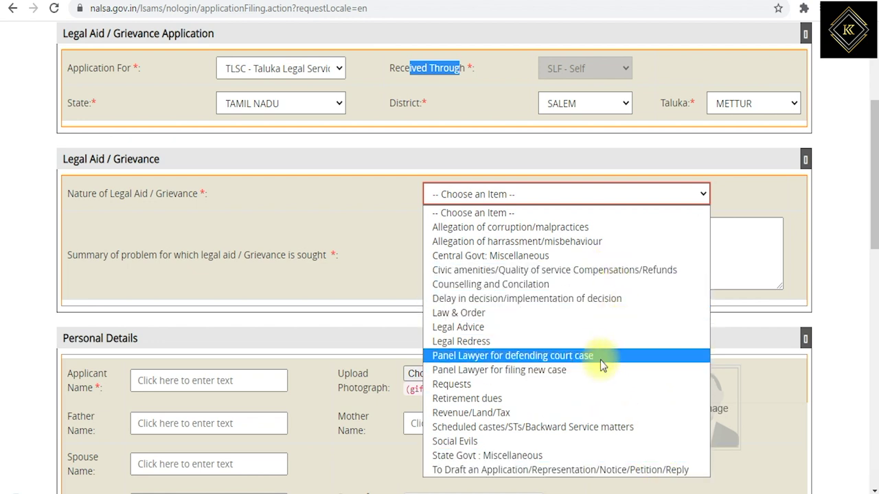
click(533, 398)
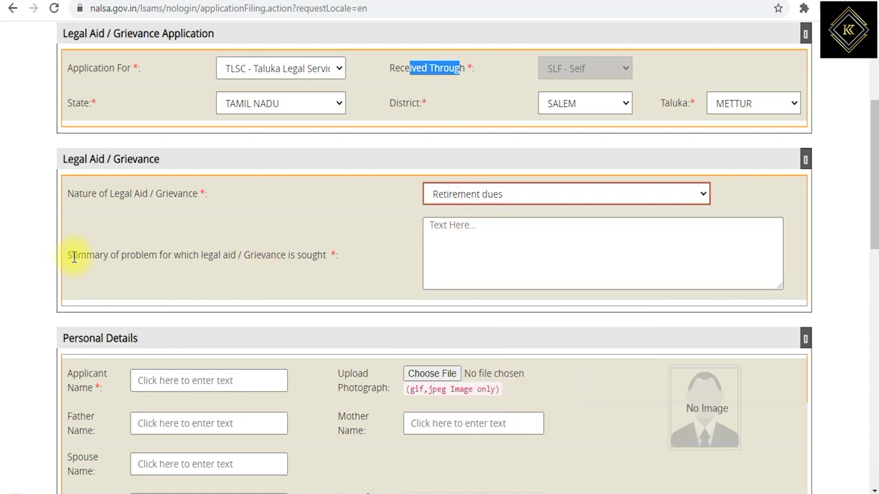
drag(79, 256, 201, 269)
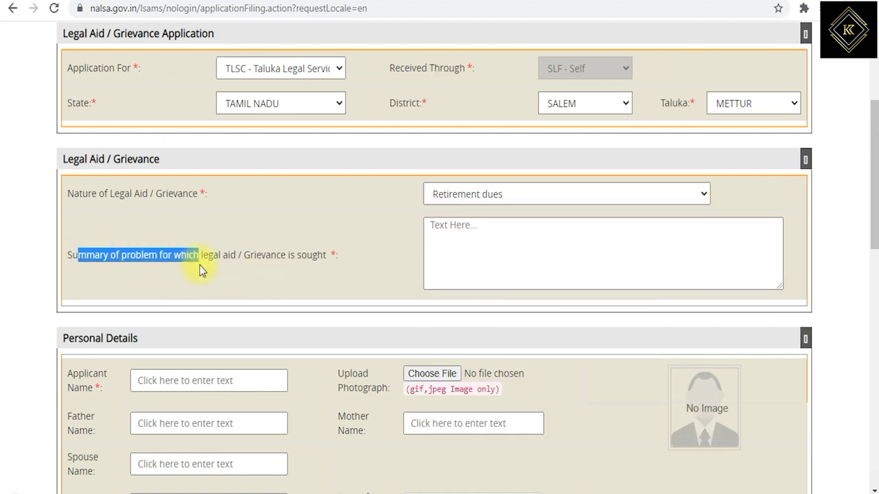
drag(257, 256, 295, 250)
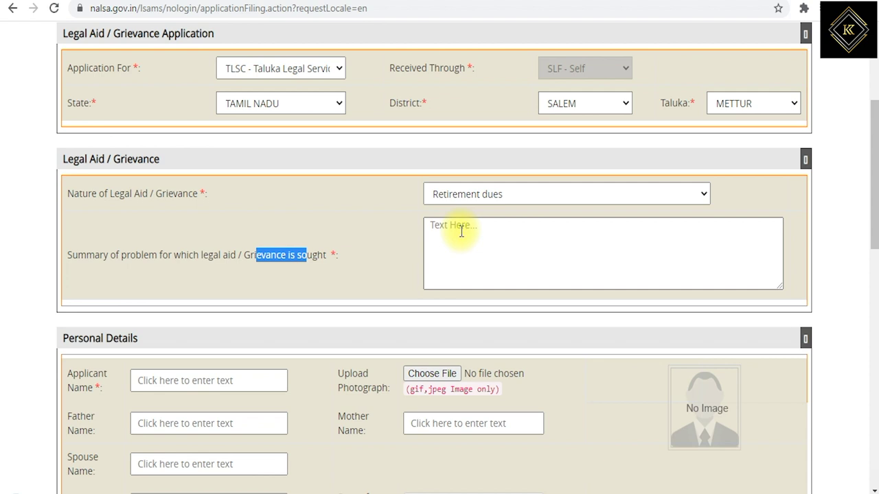
Examine the applicant, father and spouse name fields in the Personal Details section
scroll(461, 233, down, 1)
scroll(462, 244, down, 3)
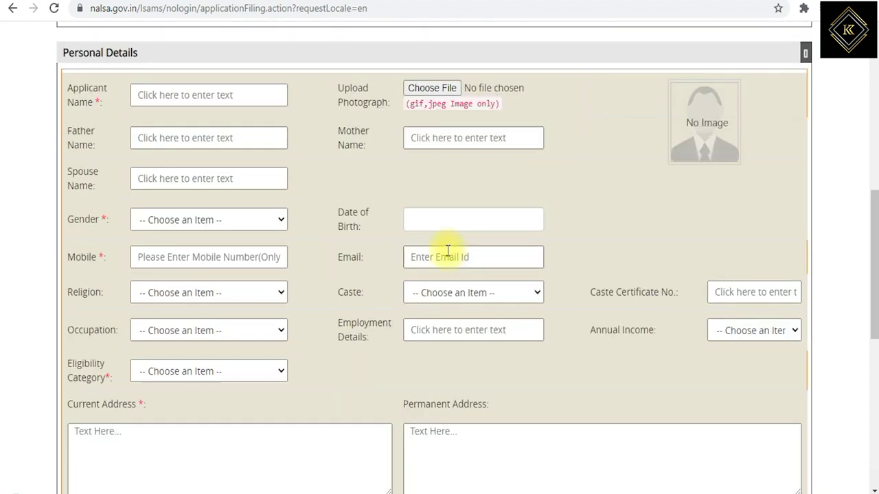
click(137, 60)
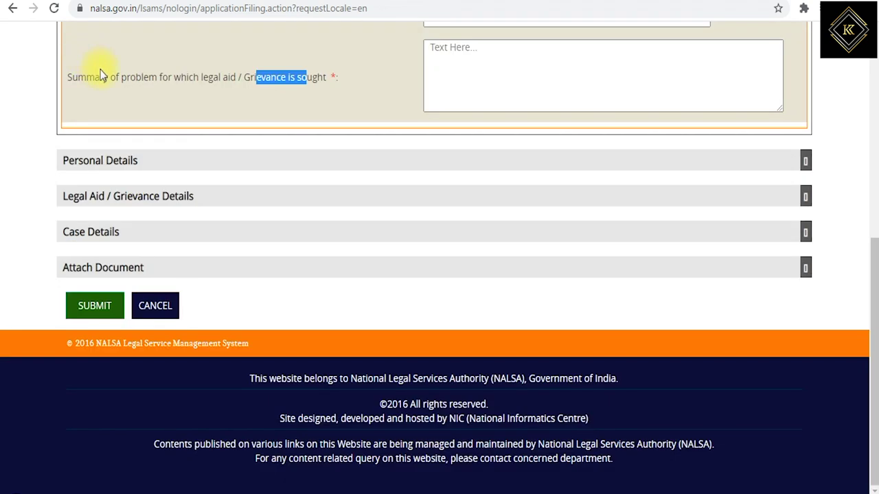
click(95, 165)
drag(72, 88, 146, 100)
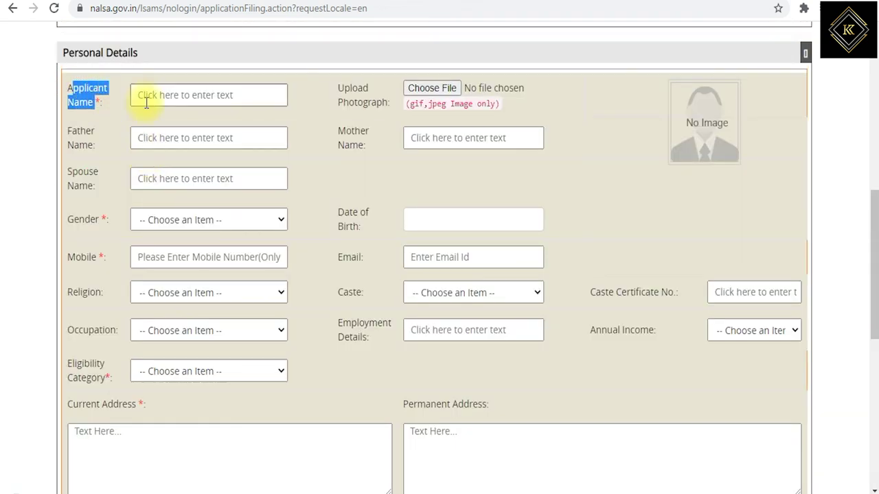
drag(76, 130, 138, 180)
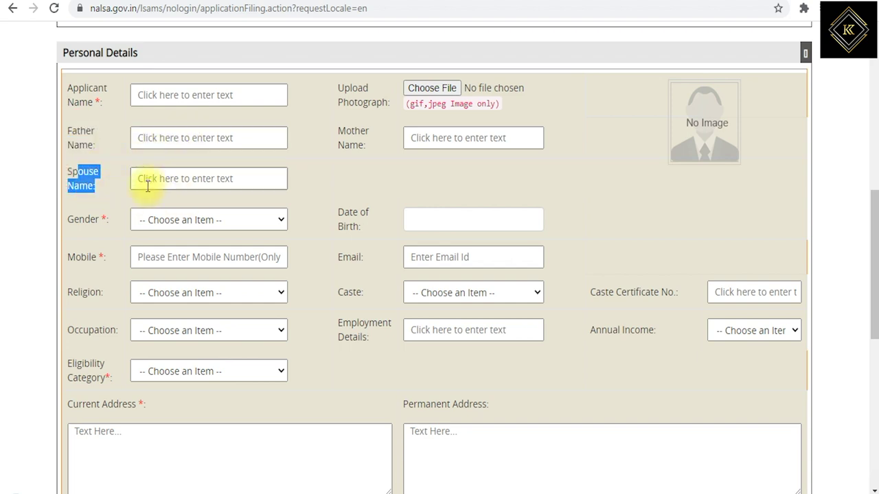
Set the applicant's gender to Male in Personal Details
drag(73, 218, 138, 220)
click(144, 220)
click(152, 269)
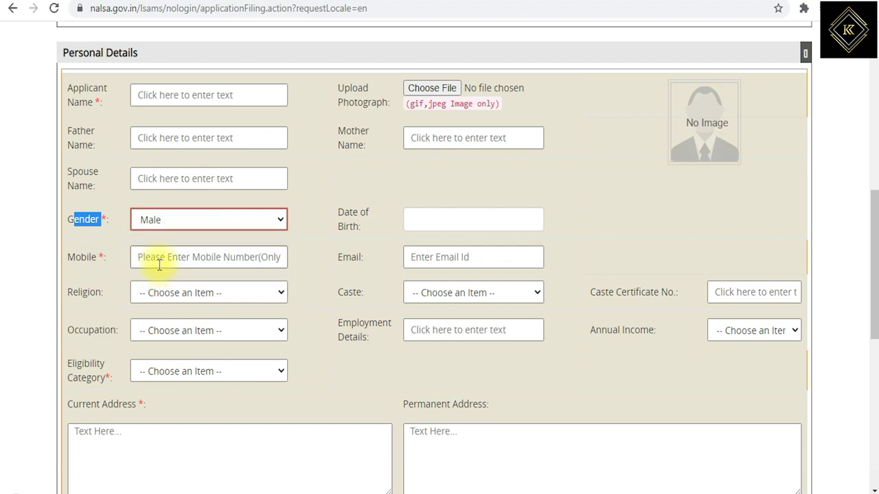
Set the applicant's religion to Christian and occupation to Self Employed
drag(82, 257, 133, 261)
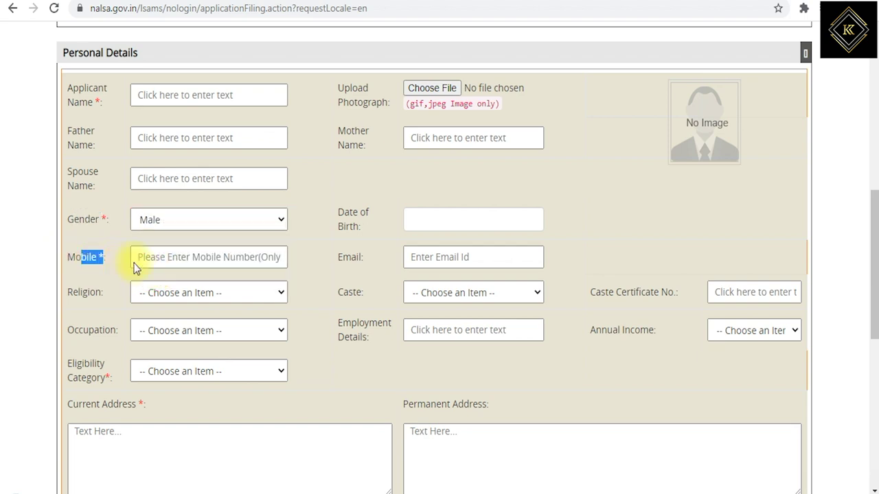
drag(78, 292, 110, 294)
click(147, 295)
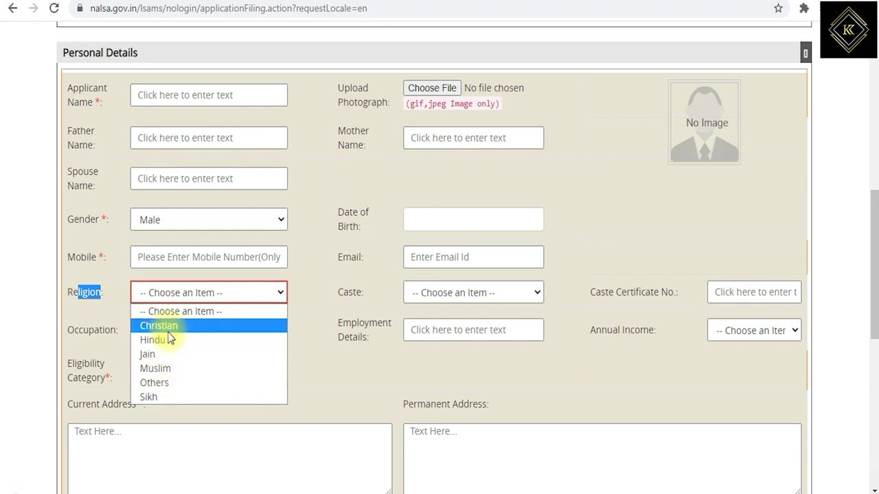
click(165, 327)
drag(83, 331, 127, 329)
click(135, 330)
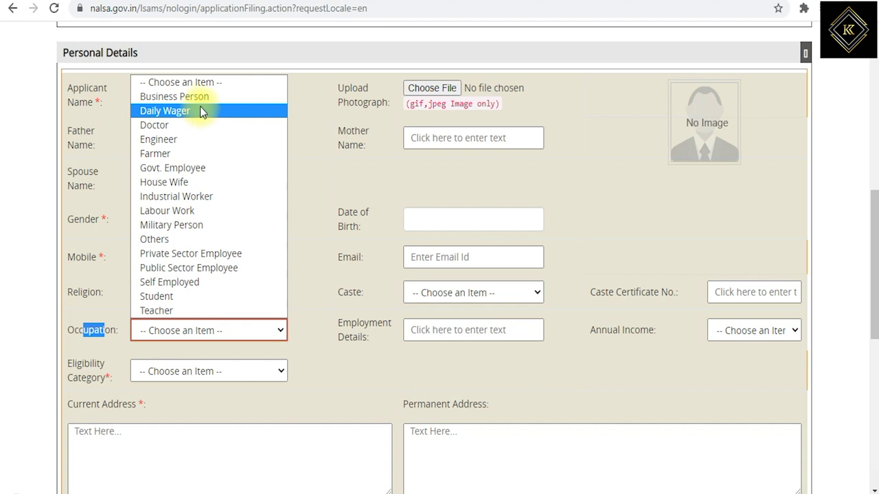
click(197, 294)
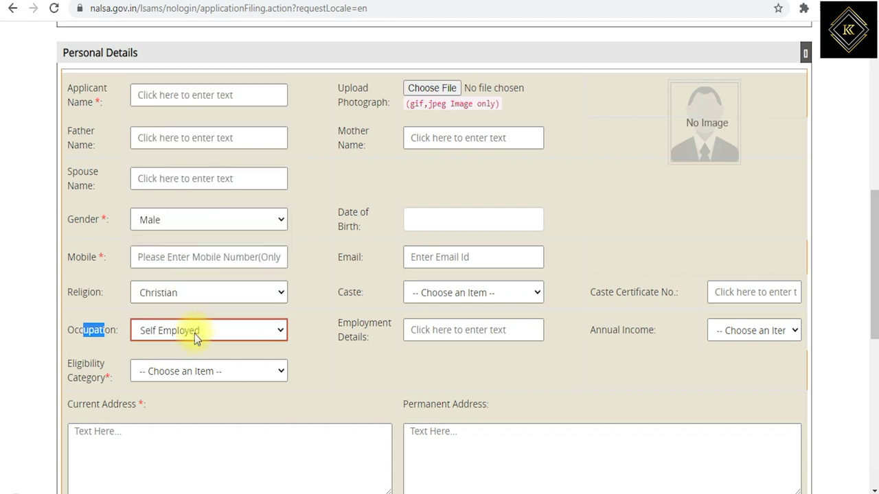
Set the eligibility category to General (Persons whose annual income does not exceed prescribed limit)
drag(72, 365, 165, 381)
click(169, 376)
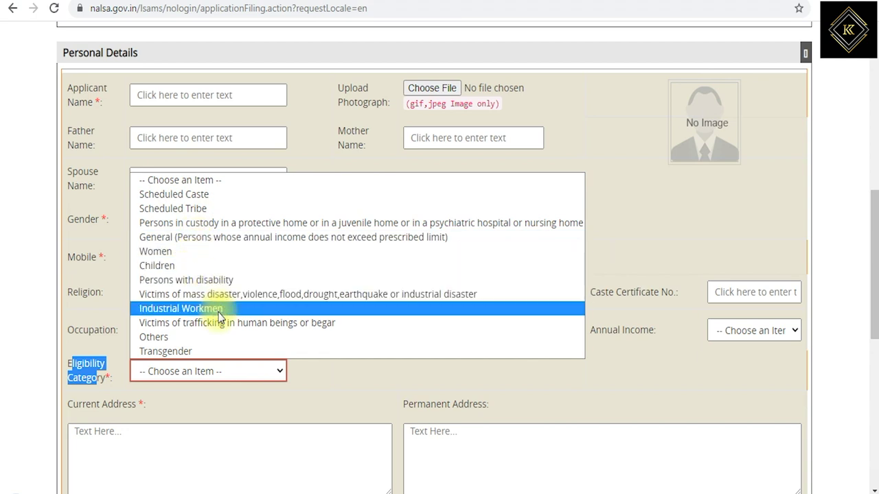
click(223, 246)
Examine the photograph upload format and the mother name, date of birth and email fields in Personal Details
scroll(496, 164, up, 1)
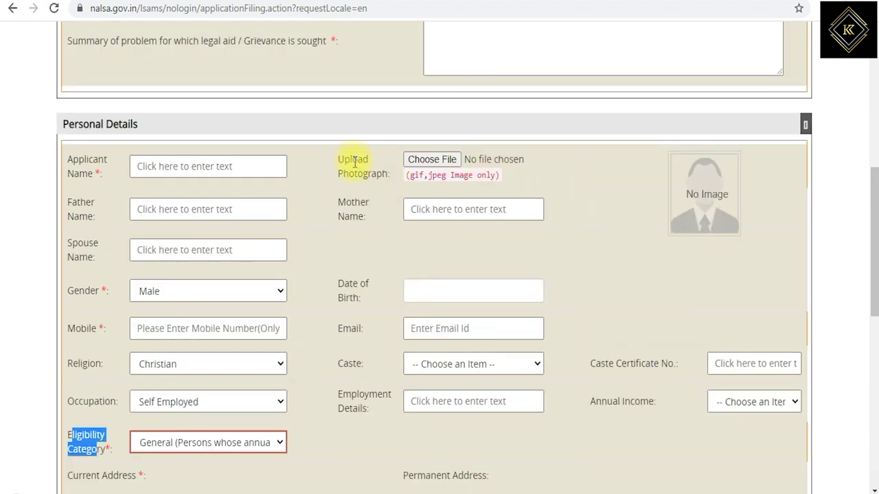
drag(355, 162, 496, 176)
click(415, 177)
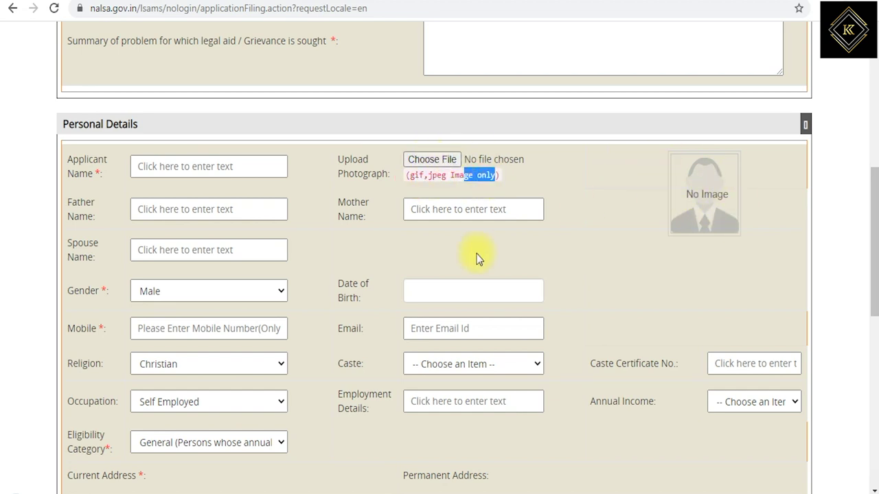
drag(352, 205, 423, 211)
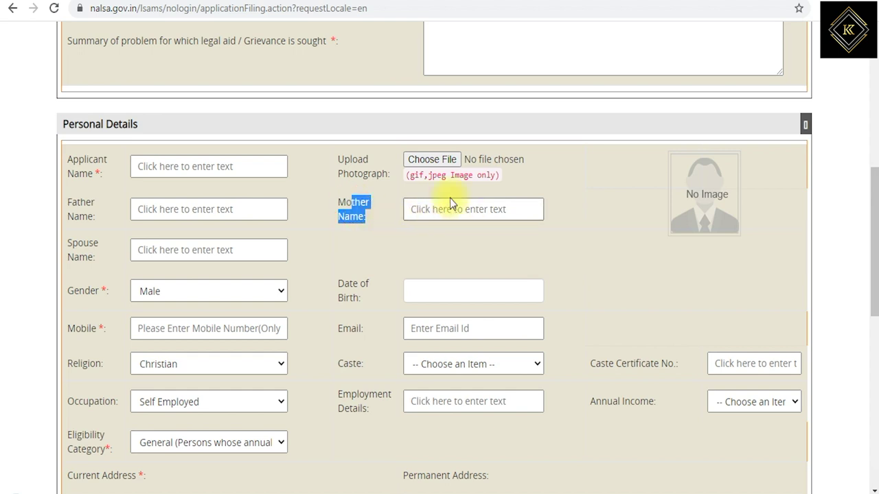
drag(343, 281, 389, 323)
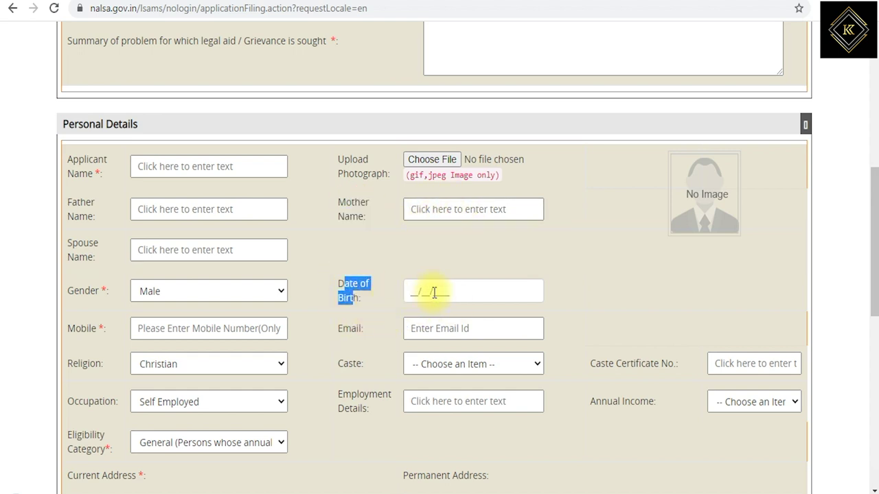
drag(342, 329, 364, 330)
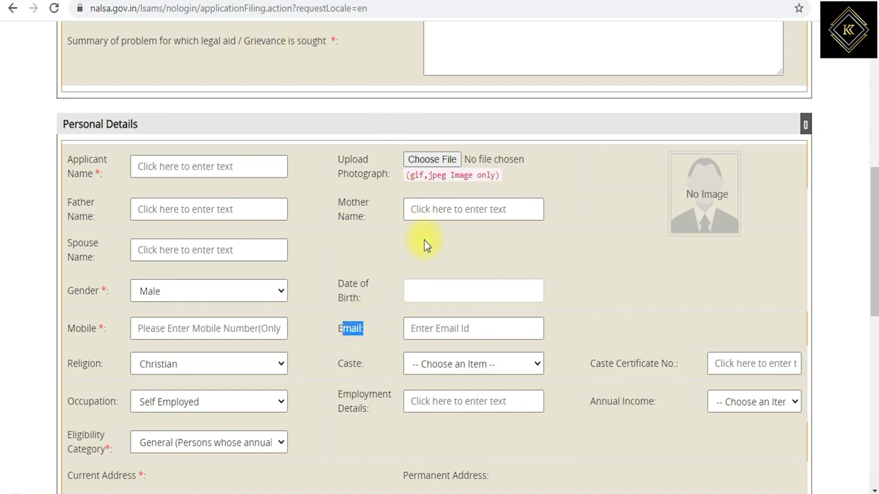
Review the employment details field and set the applicant's caste to OBC
scroll(347, 247, down, 2)
drag(346, 220, 378, 270)
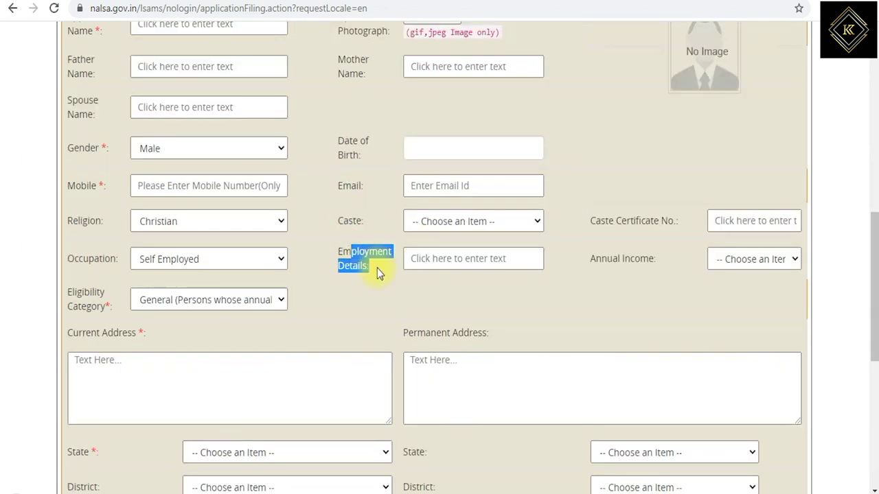
click(422, 224)
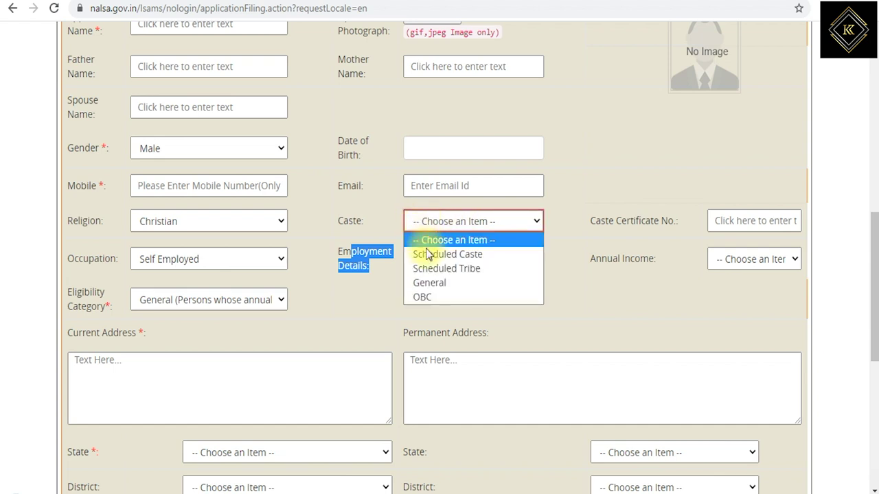
click(443, 298)
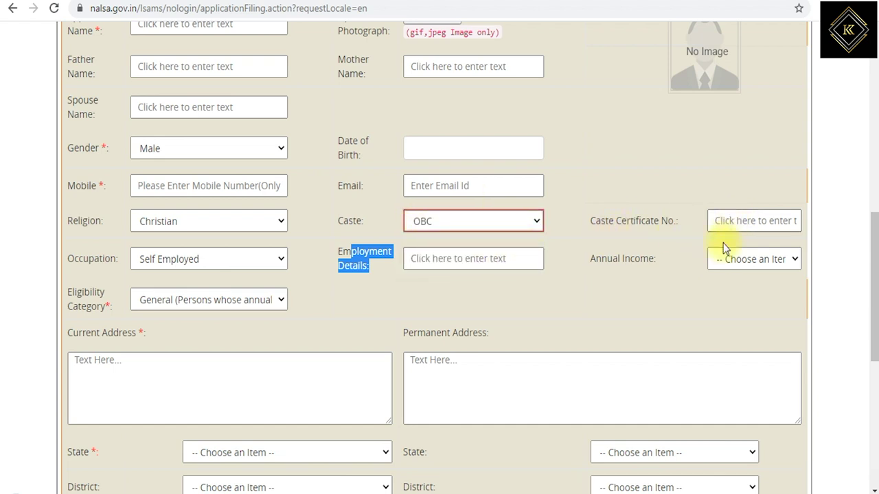
Set the annual income to Below permissible limit and review the current and permanent address fields
click(723, 264)
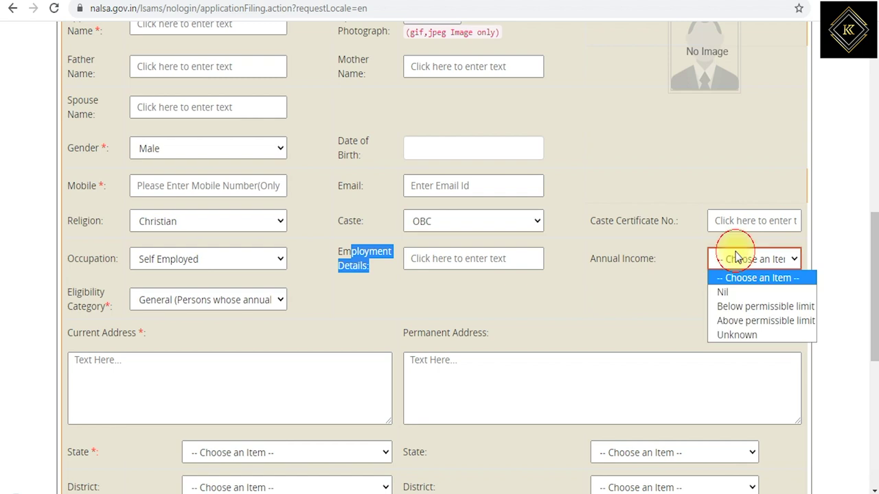
click(760, 313)
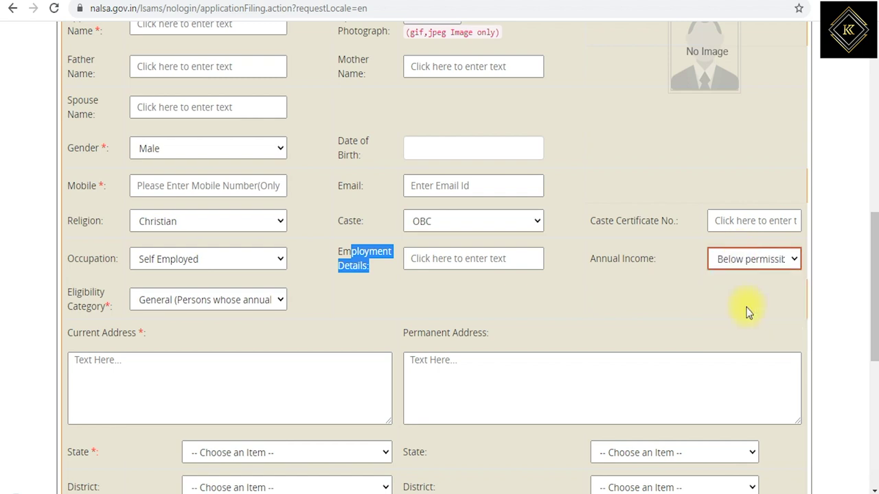
scroll(520, 293, down, 1)
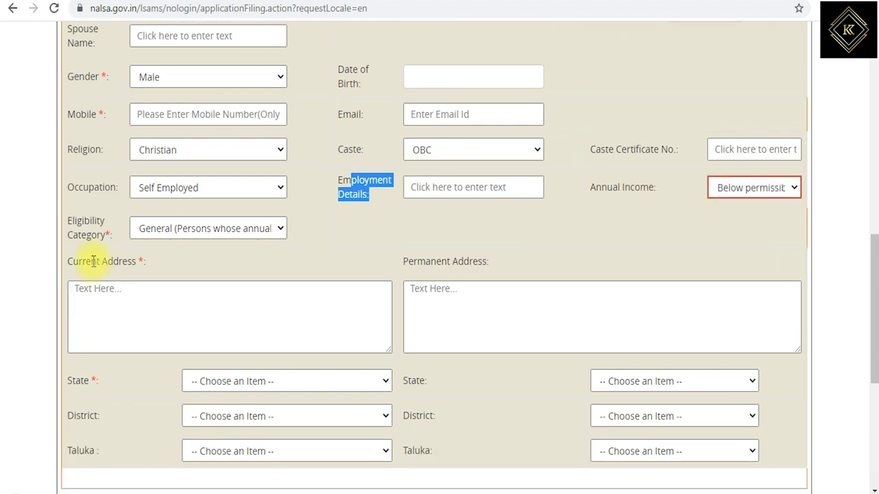
drag(93, 261, 157, 264)
drag(416, 256, 462, 263)
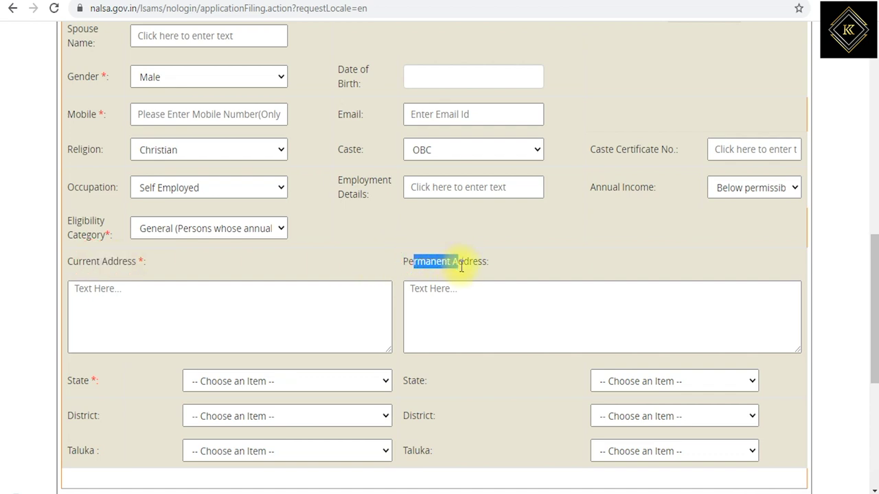
Set the current address to state TAMIL NADU, district SALEM and taluka METTUR
scroll(462, 267, down, 1)
click(214, 314)
scroll(213, 275, down, 1)
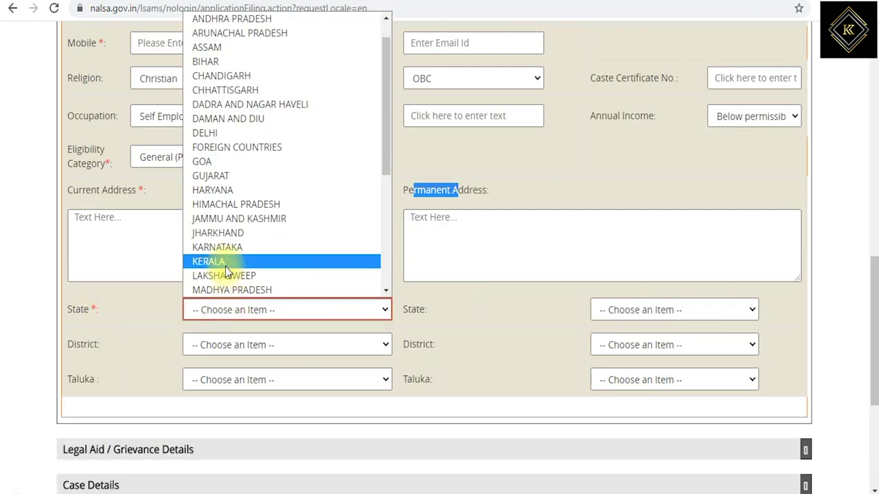
scroll(226, 220, down, 3)
click(232, 219)
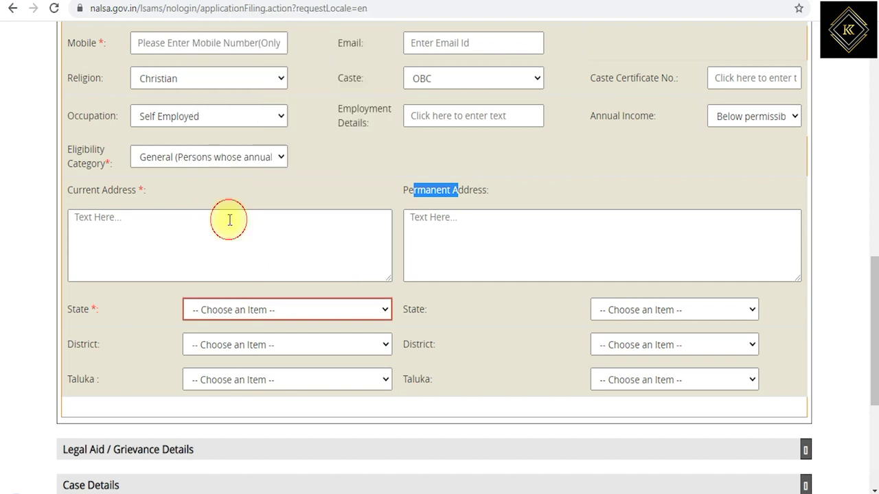
click(216, 347)
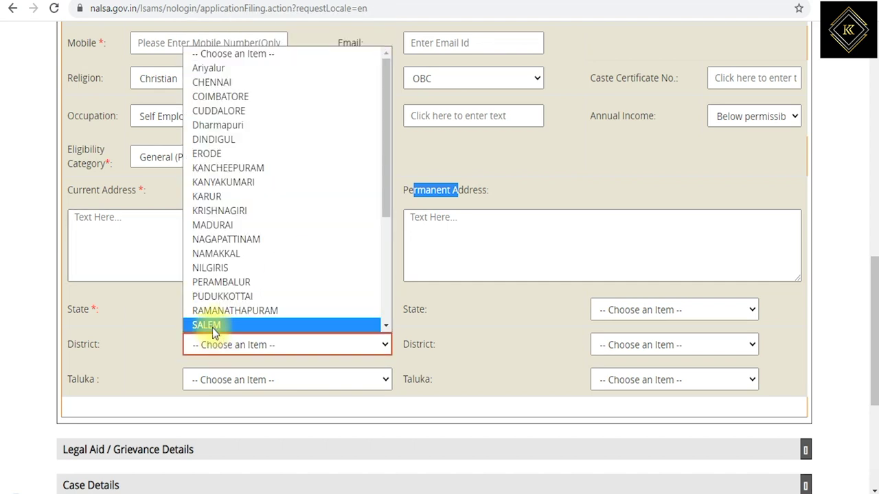
click(213, 328)
click(219, 386)
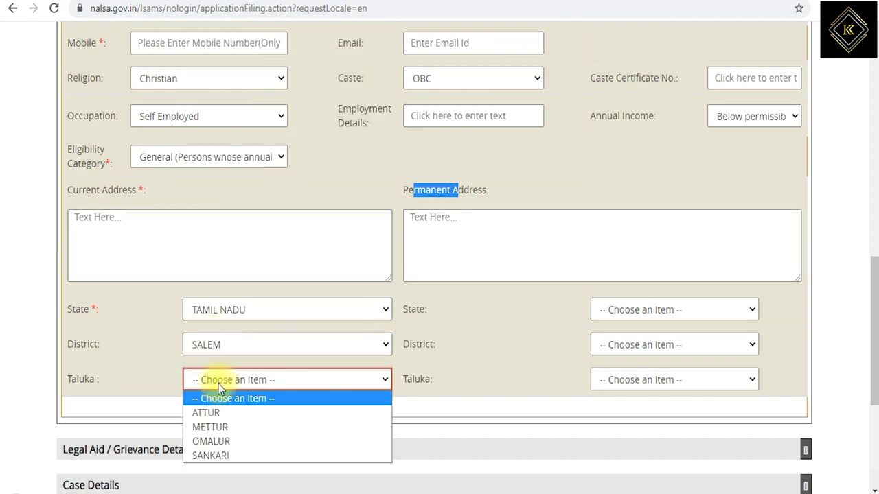
click(216, 424)
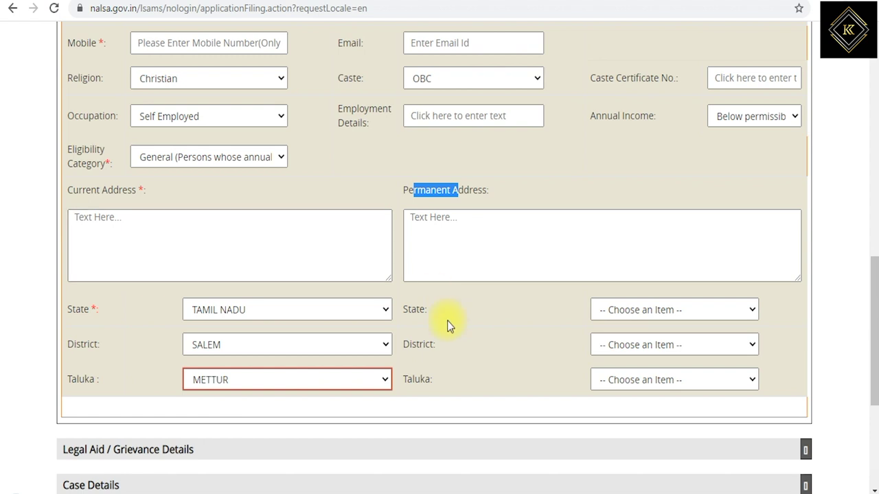
Set the permanent address to state TAMIL NADU, district SALEM and taluka METTUR
click(670, 317)
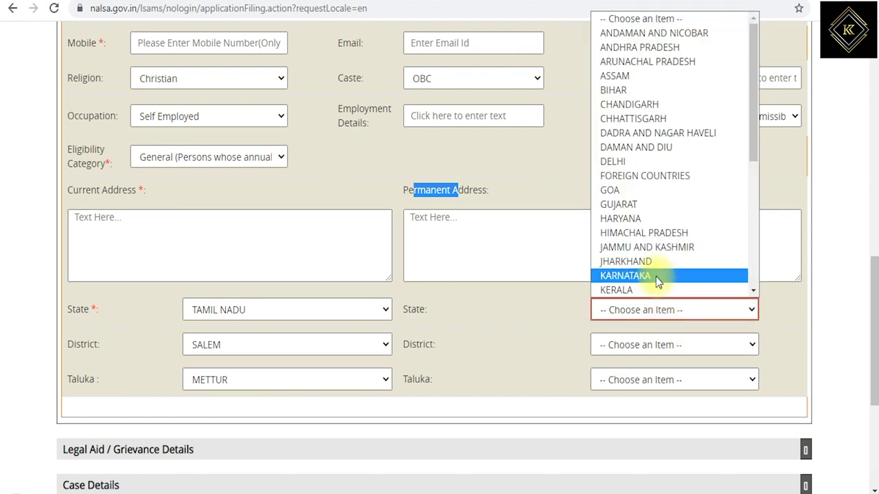
scroll(608, 279, down, 4)
click(623, 220)
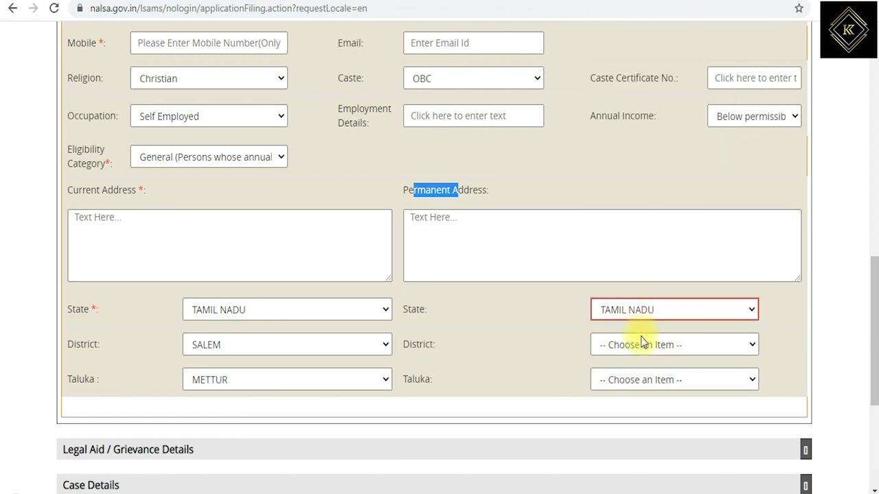
click(643, 343)
click(642, 346)
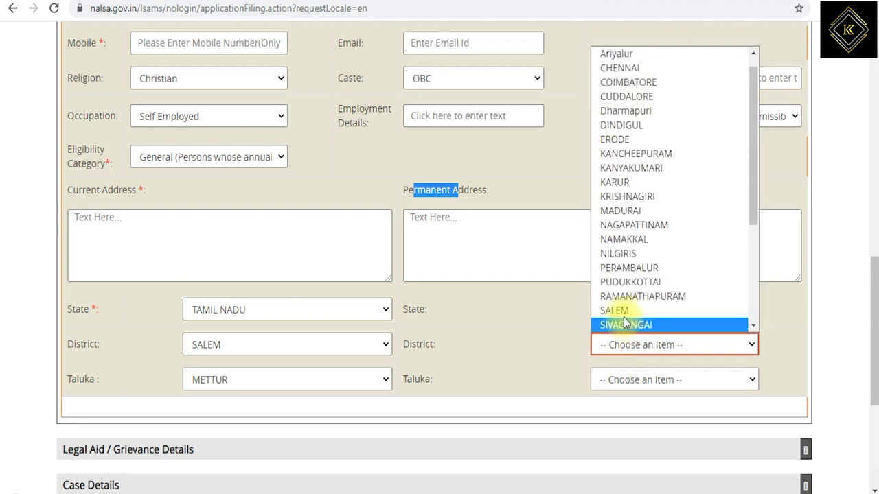
click(626, 312)
click(632, 381)
click(631, 427)
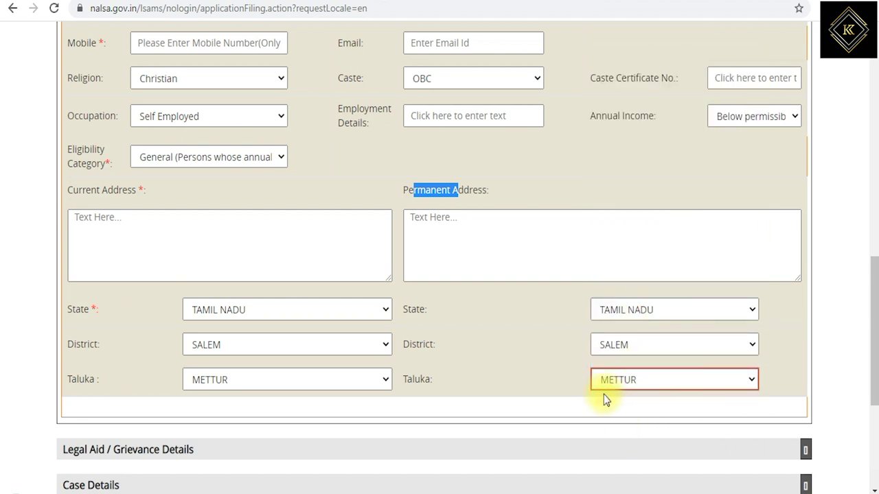
Expand the Legal Aid / Grievance Details section and review the question about previously filed applications
scroll(612, 321, down, 4)
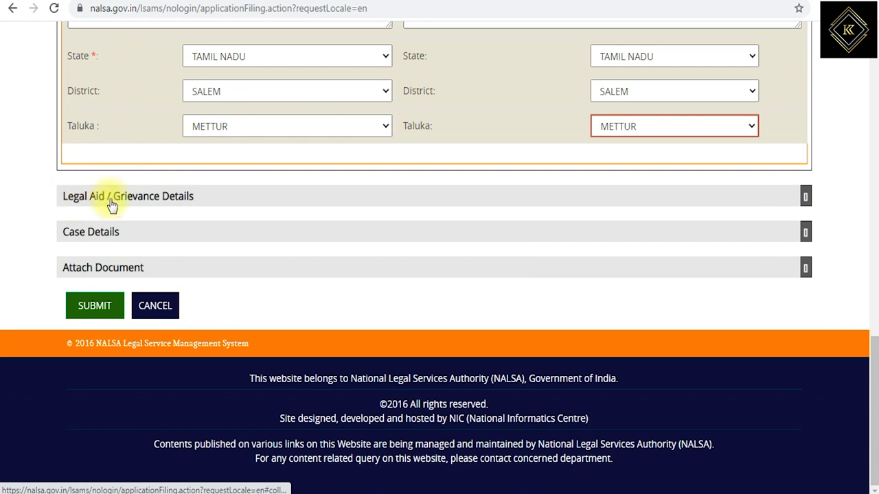
click(153, 196)
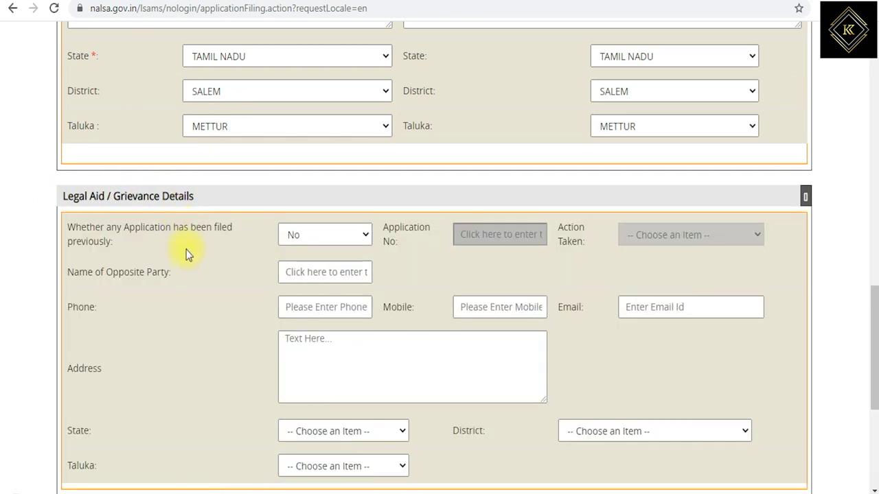
scroll(138, 166, down, 2)
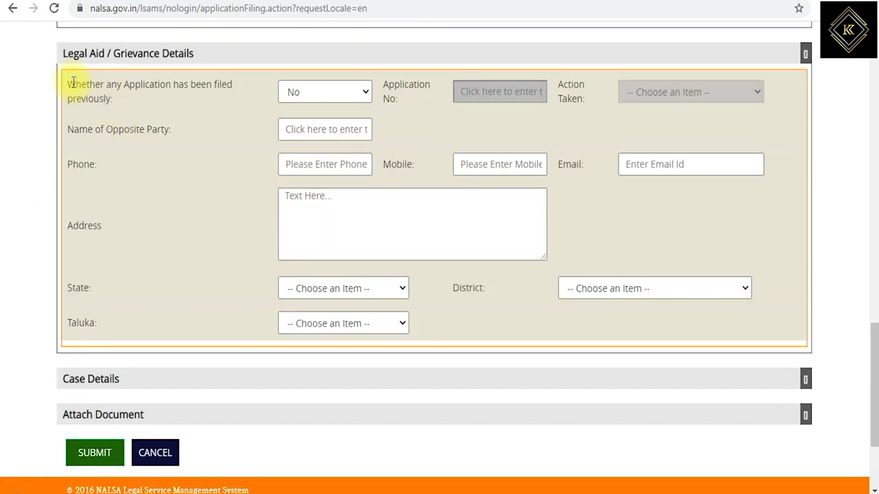
drag(73, 83, 117, 108)
Try Yes for a previously filed application to examine the Action Taken options, and restore the answer to No
click(318, 84)
click(309, 110)
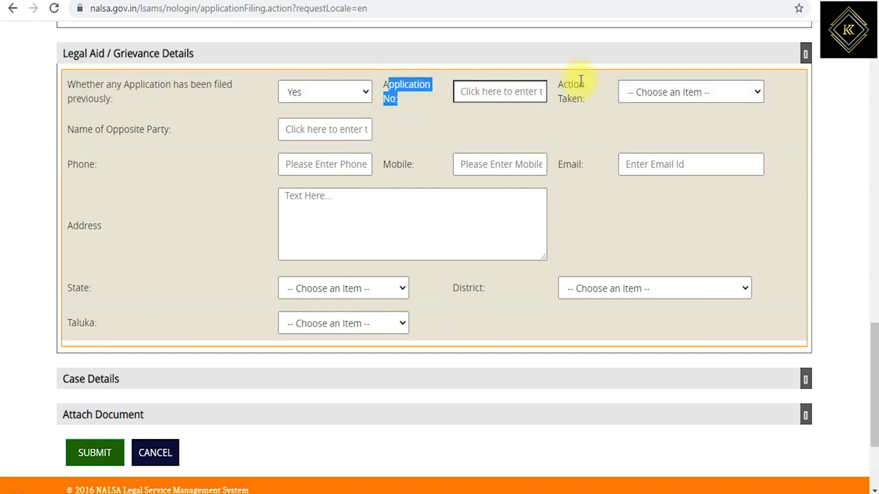
drag(569, 84, 604, 100)
click(647, 92)
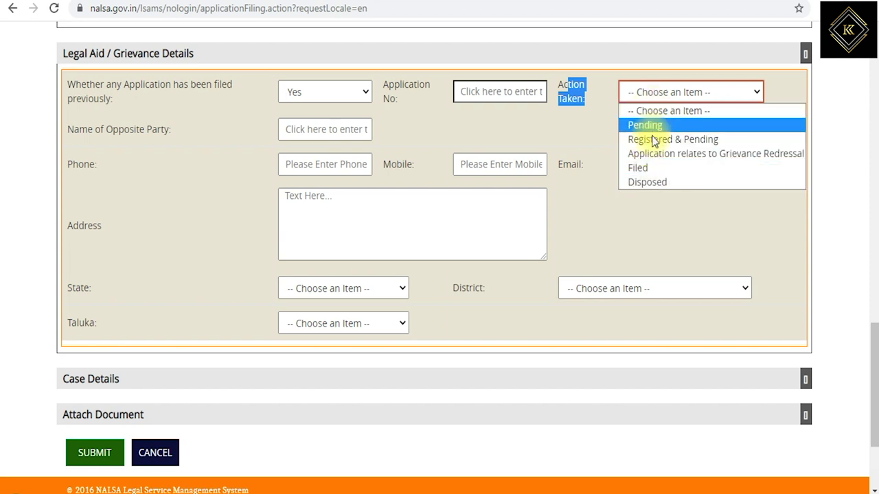
click(327, 97)
click(328, 127)
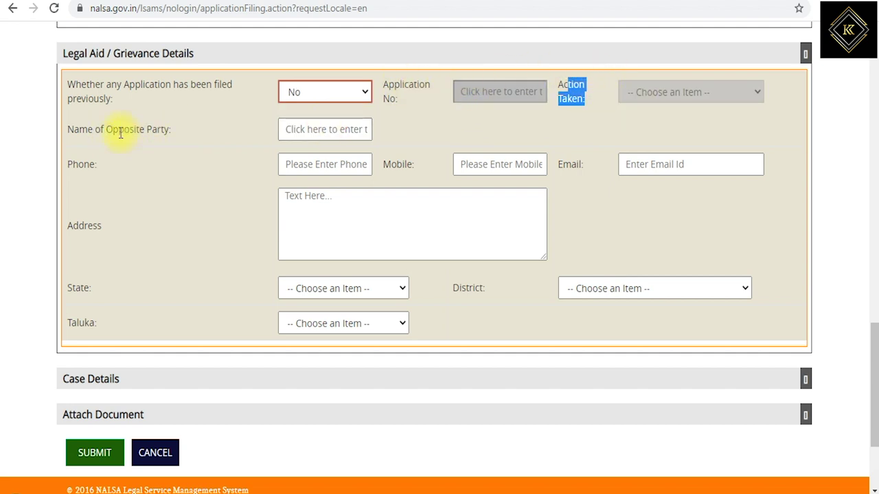
Review the opposite party's name, phone, mobile, email and address fields
drag(140, 129, 95, 129)
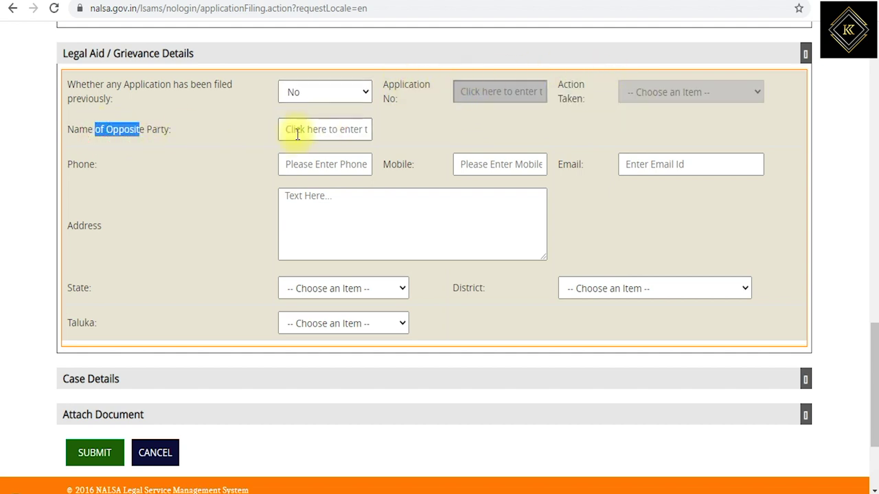
click(174, 134)
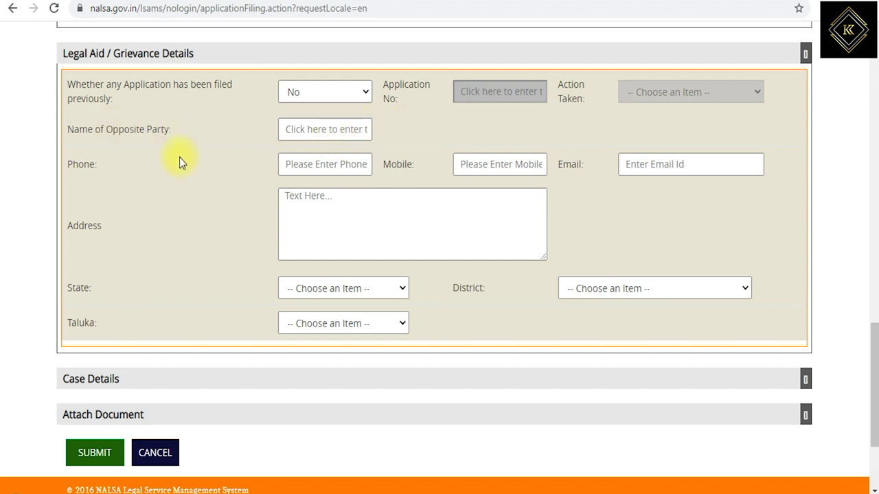
drag(77, 165, 115, 167)
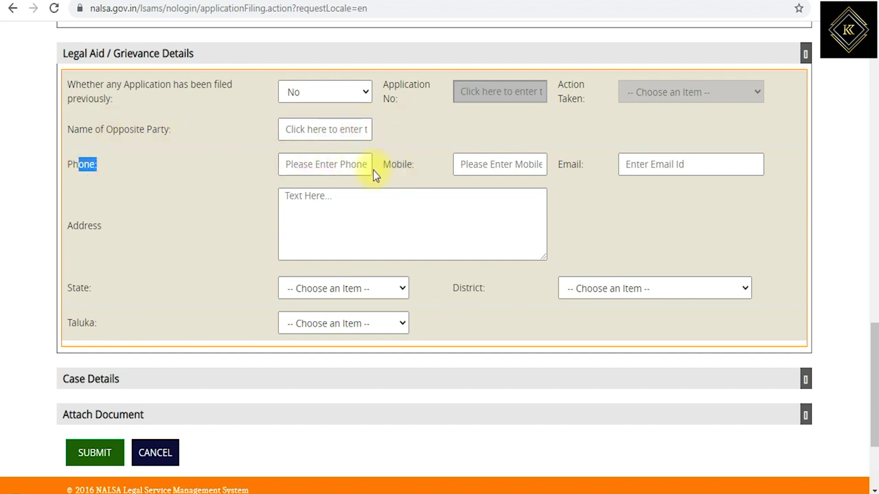
drag(385, 164, 465, 165)
drag(559, 162, 638, 171)
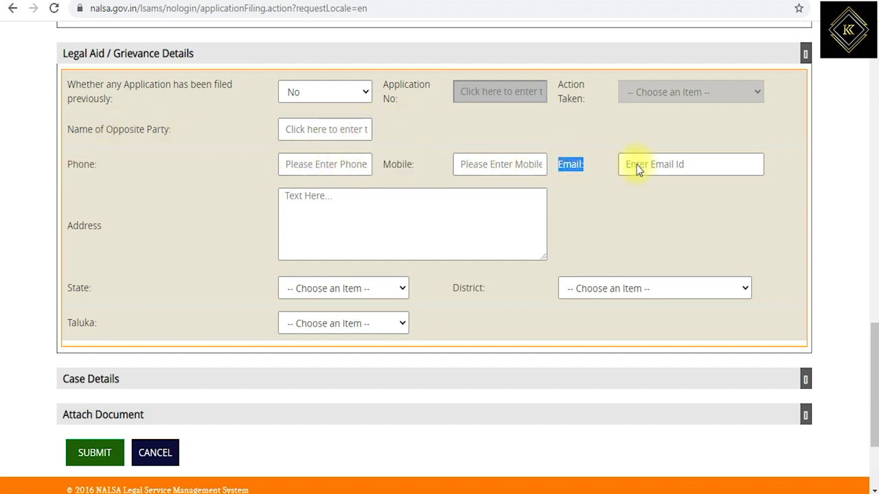
drag(83, 225, 151, 227)
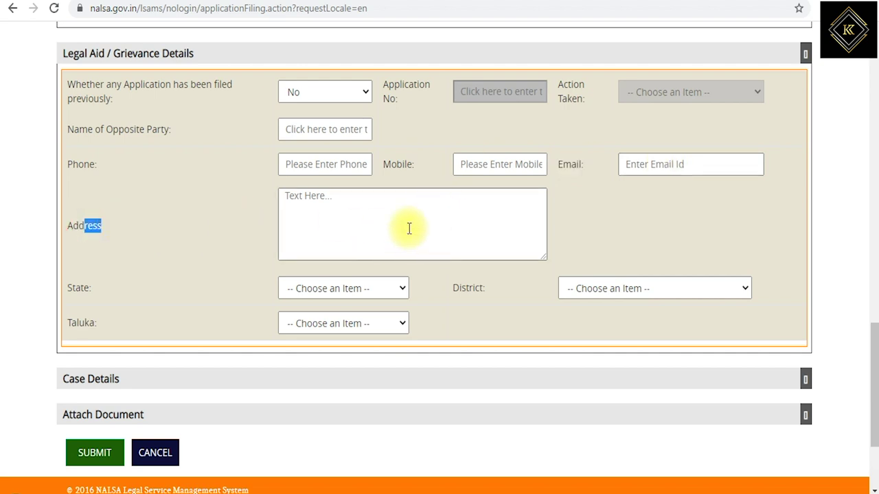
Set the opposite party's state to TAMIL NADU, district to SALEM and taluka to METTUR
click(307, 294)
scroll(333, 252, down, 4)
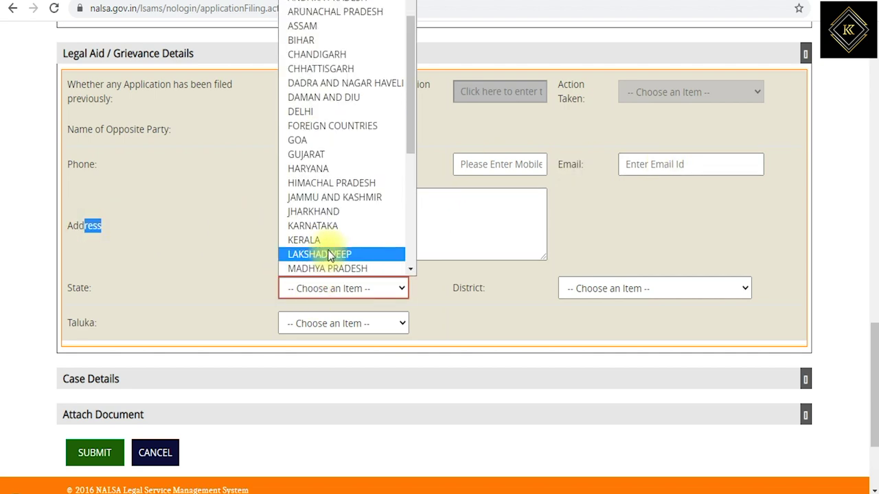
click(323, 198)
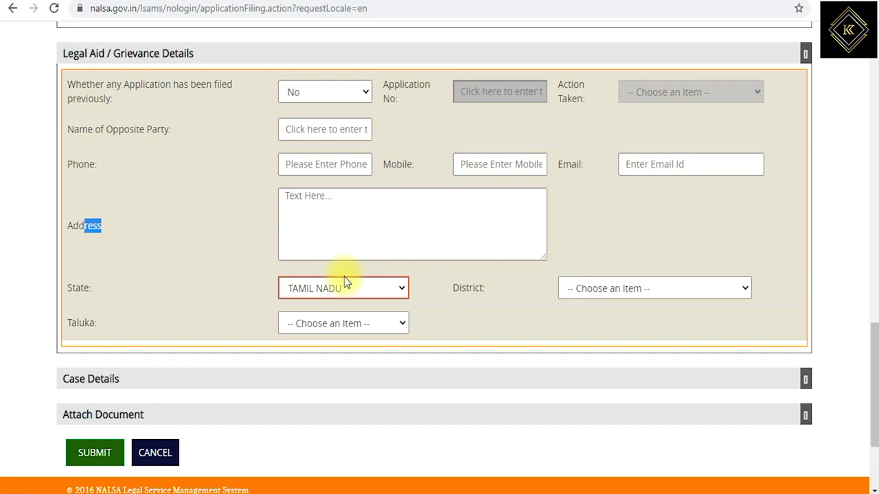
click(582, 294)
click(579, 292)
click(578, 292)
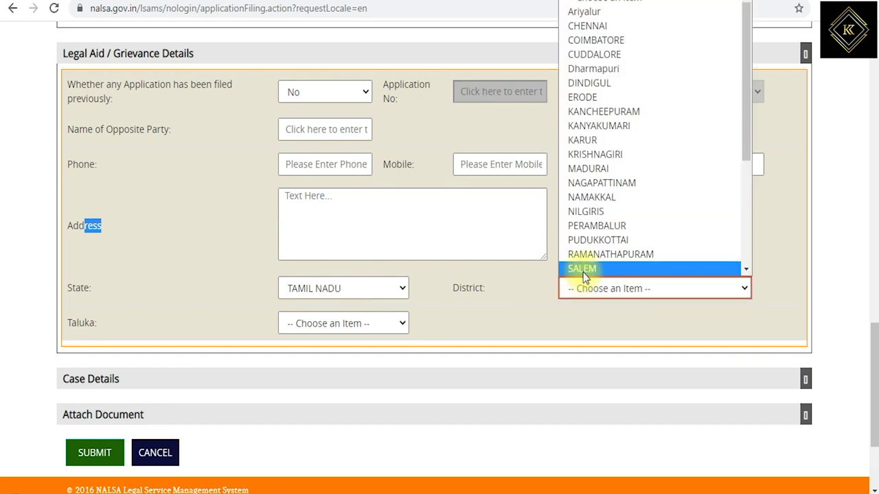
click(581, 269)
click(359, 327)
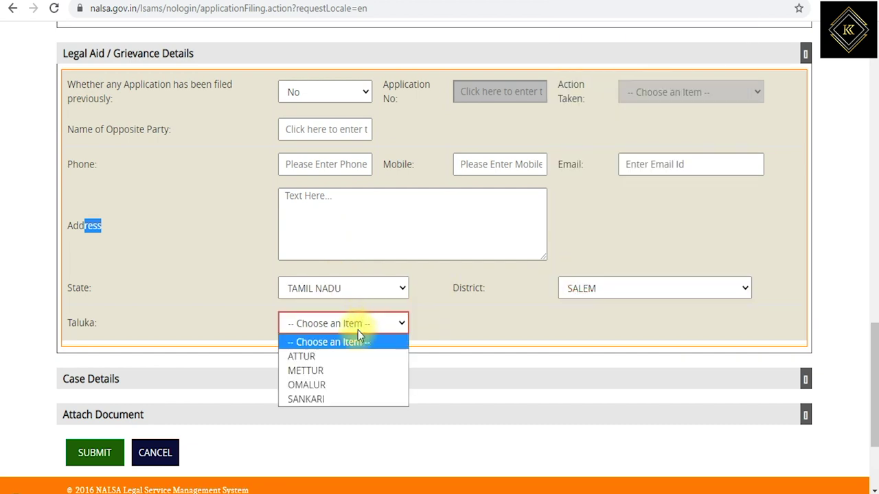
click(340, 370)
Expand the Case Details section and answer Yes to whether any case has been filed previously
scroll(222, 304, down, 2)
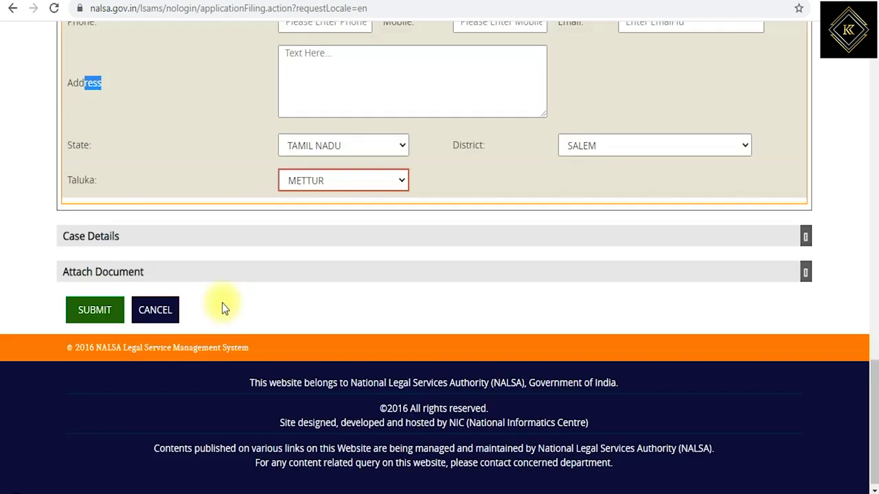
click(168, 244)
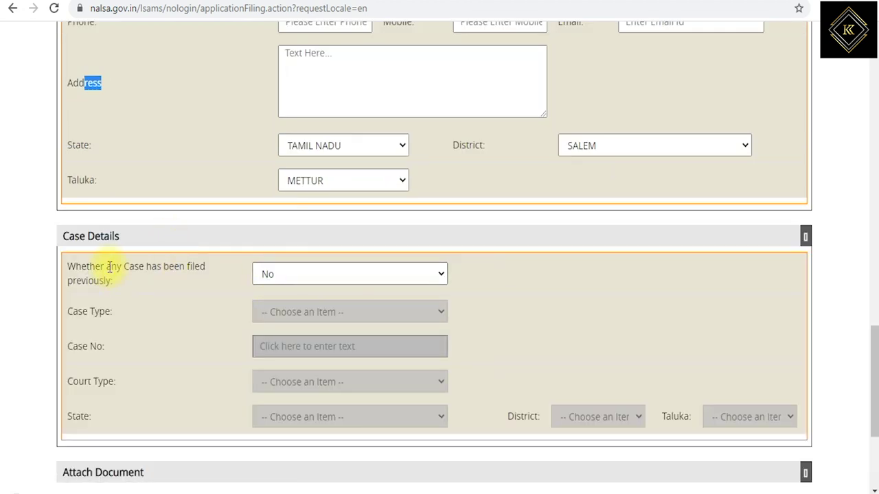
drag(110, 268, 163, 283)
click(290, 278)
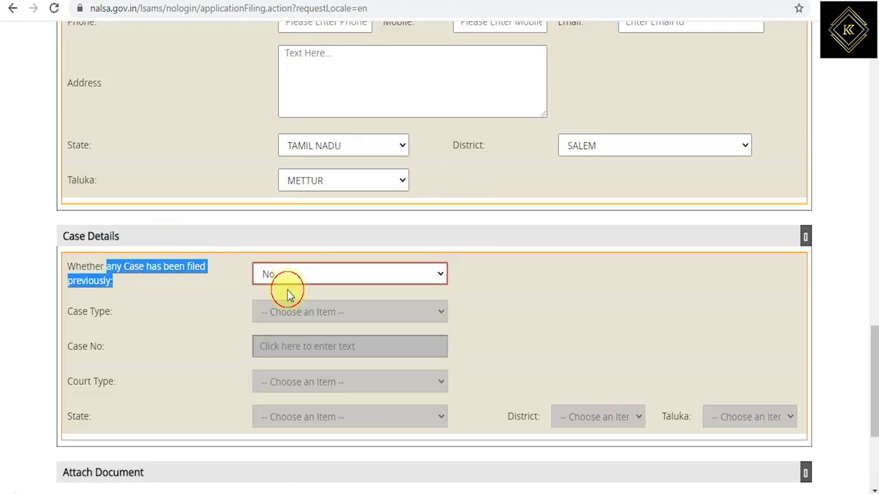
click(287, 294)
Set the case type of the previously filed case to Bail Application
click(287, 313)
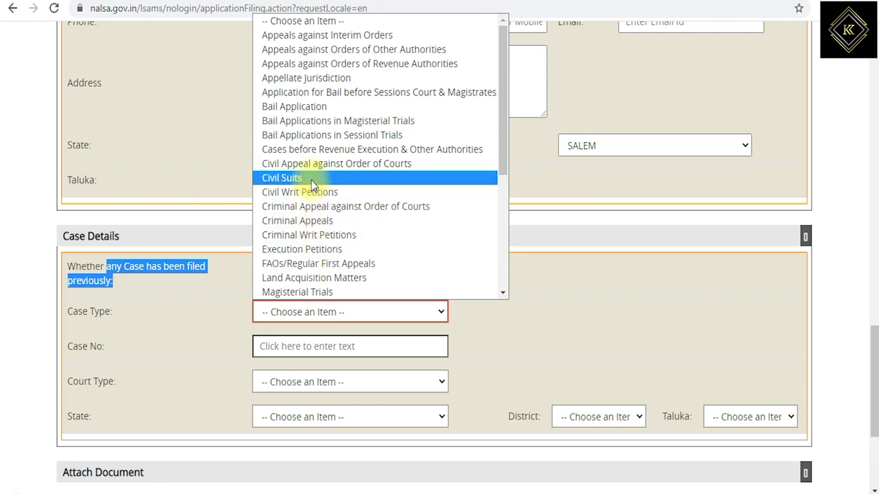
click(335, 108)
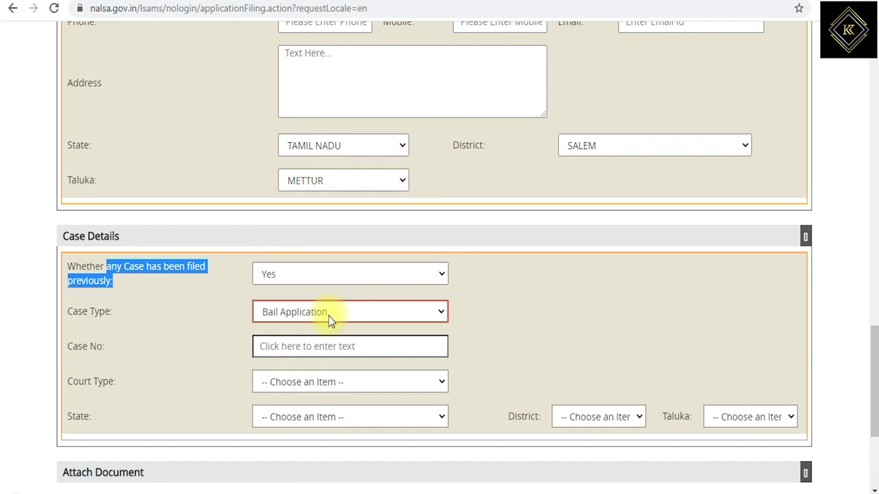
click(264, 346)
Set the court type of the previously filed case to Judicial Magistrate/Metropolitan Magistrate
click(267, 384)
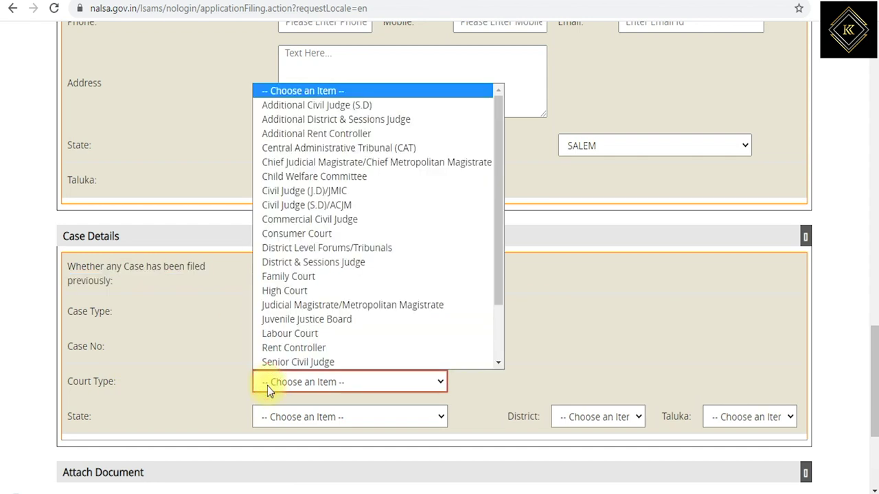
scroll(268, 347, down, 1)
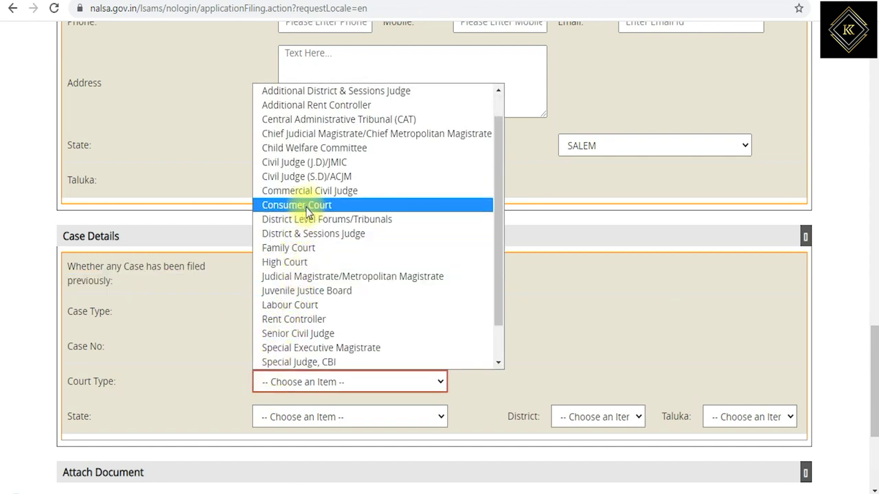
click(310, 277)
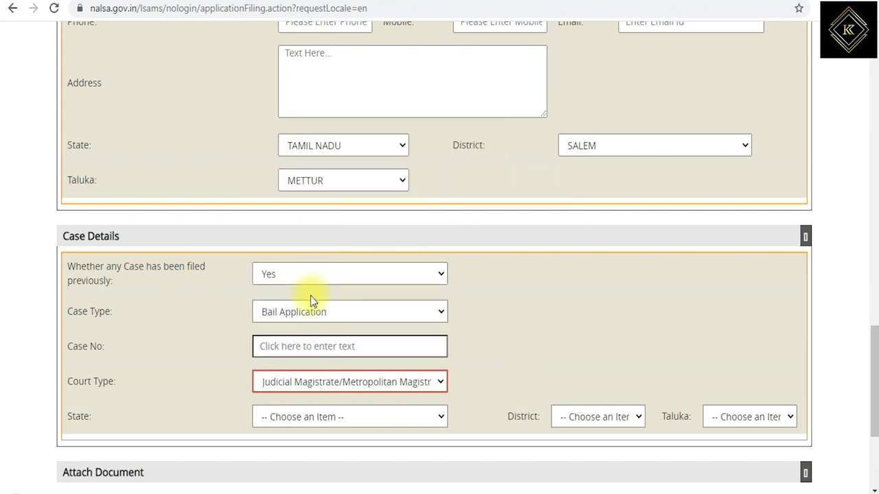
Set the previously filed case's state to TAMIL NADU, district to SALEM and taluka to METTUR
click(268, 423)
scroll(288, 385, down, 5)
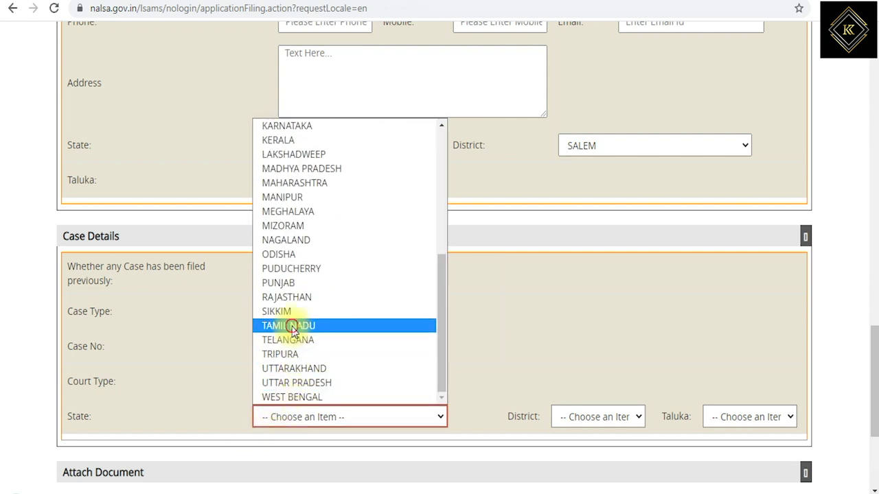
click(304, 324)
scroll(345, 378, down, 2)
click(595, 274)
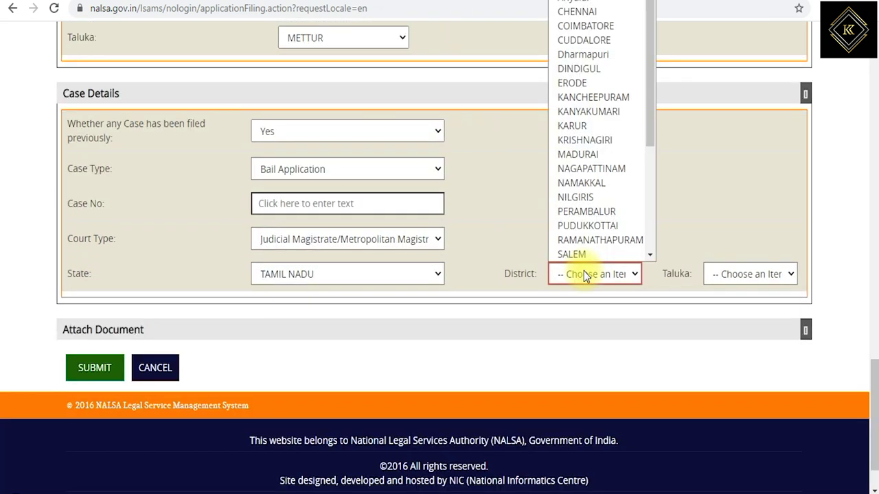
scroll(597, 223, down, 1)
click(580, 226)
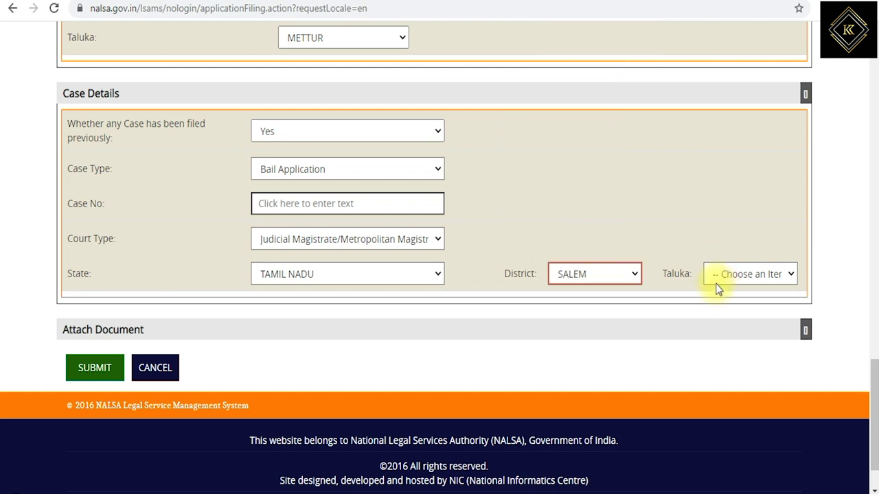
click(717, 281)
click(721, 321)
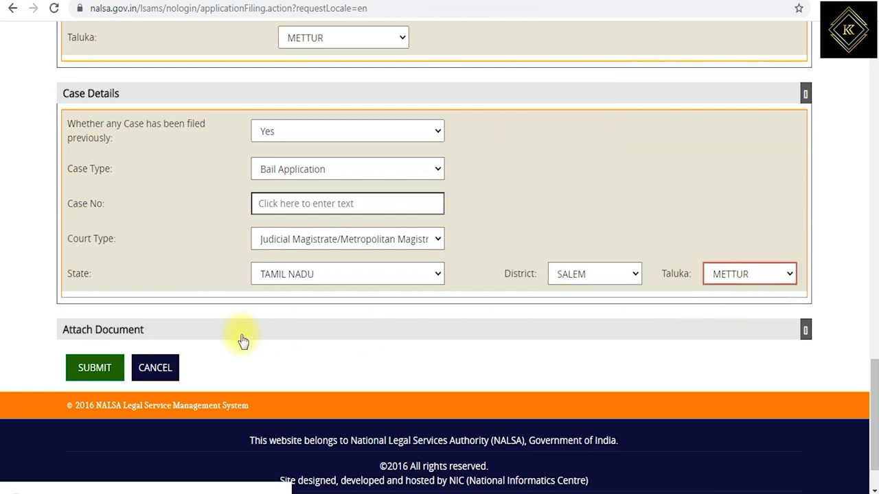
Expand the Attach Document section and choose Aadhar Card as the type of document to attach
click(163, 342)
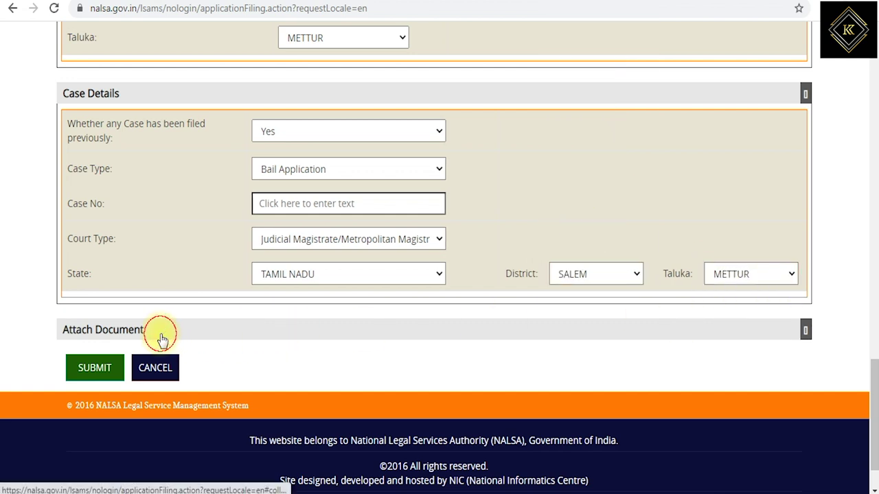
scroll(209, 344, down, 2)
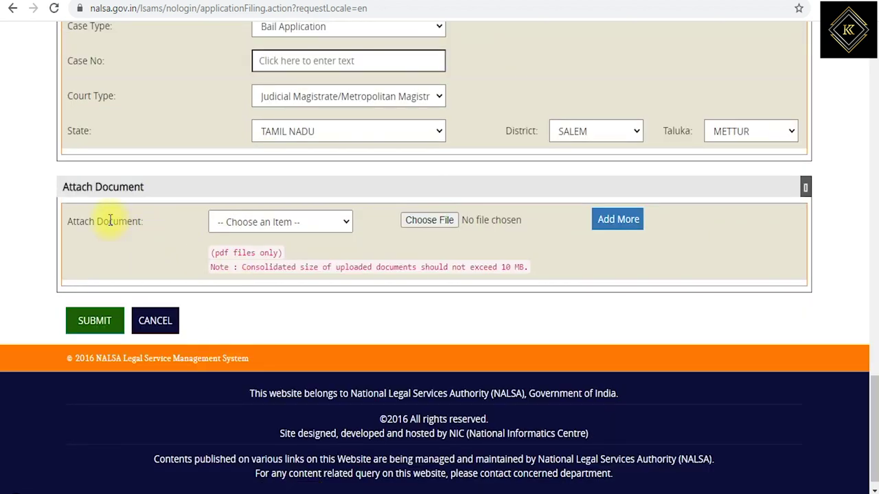
click(235, 230)
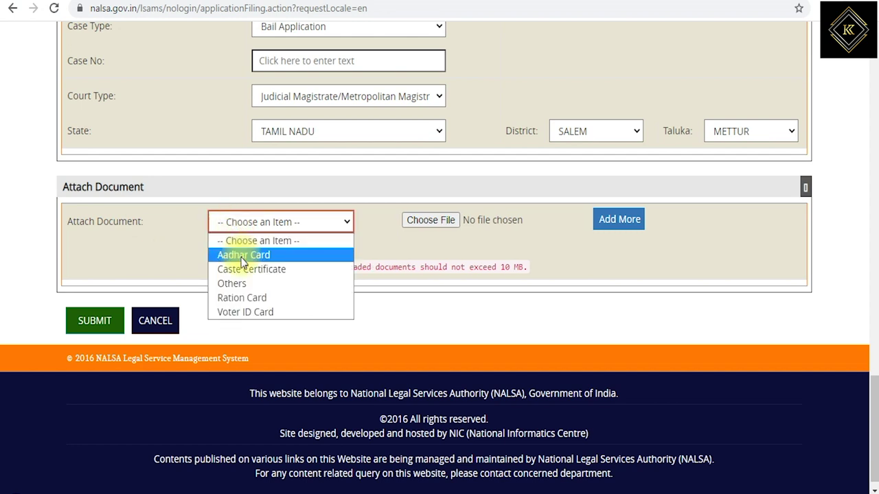
click(243, 256)
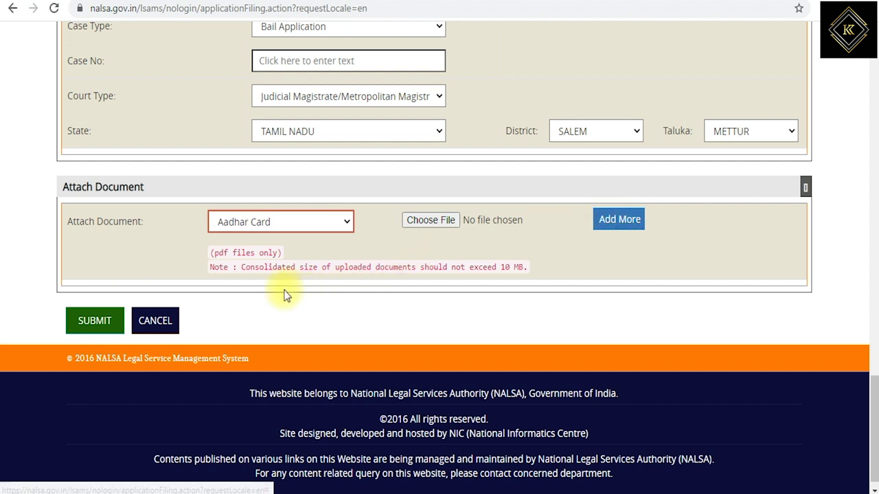
Check the note on the size limit for uploaded documents and submit the application form
drag(270, 269, 500, 279)
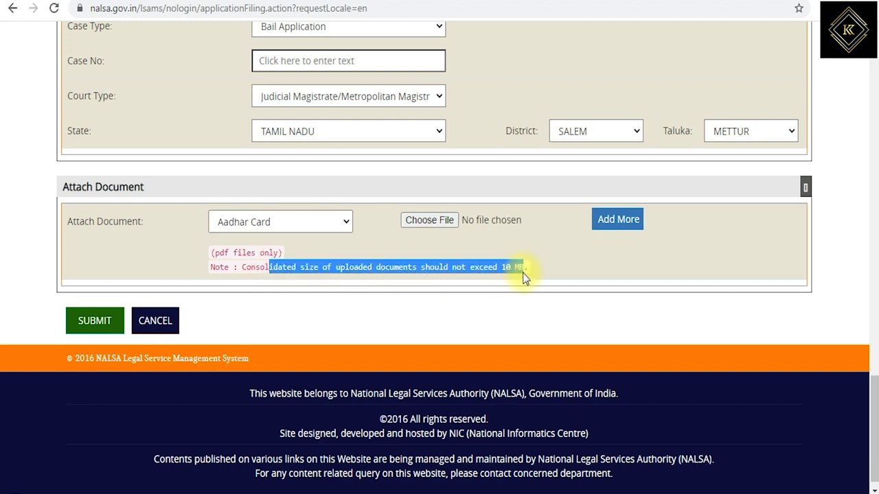
click(504, 270)
scroll(412, 330, down, 1)
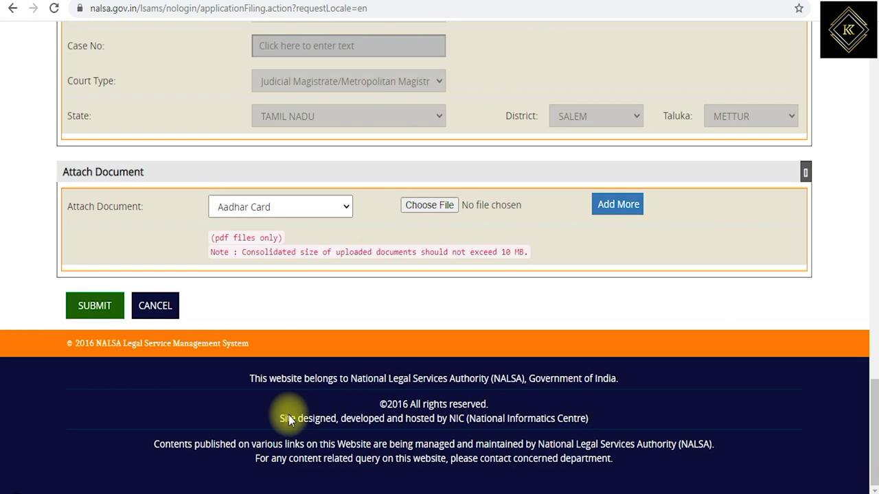
click(96, 307)
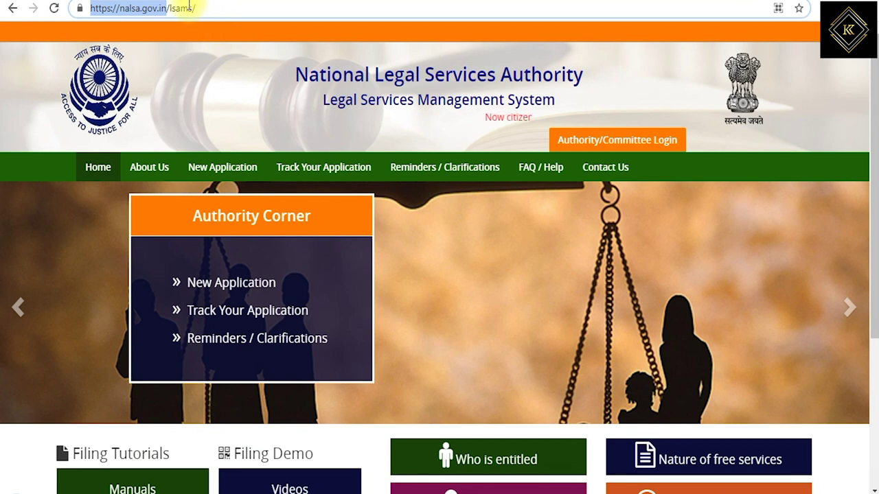
drag(199, 7, 163, 6)
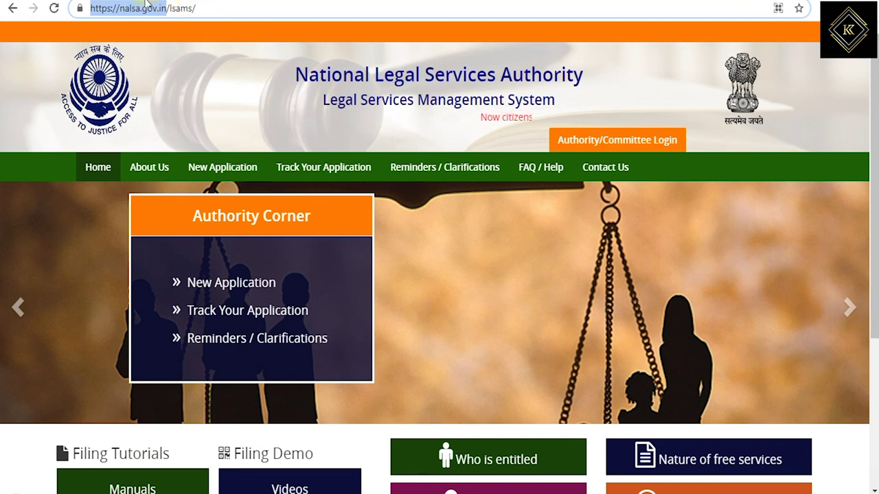